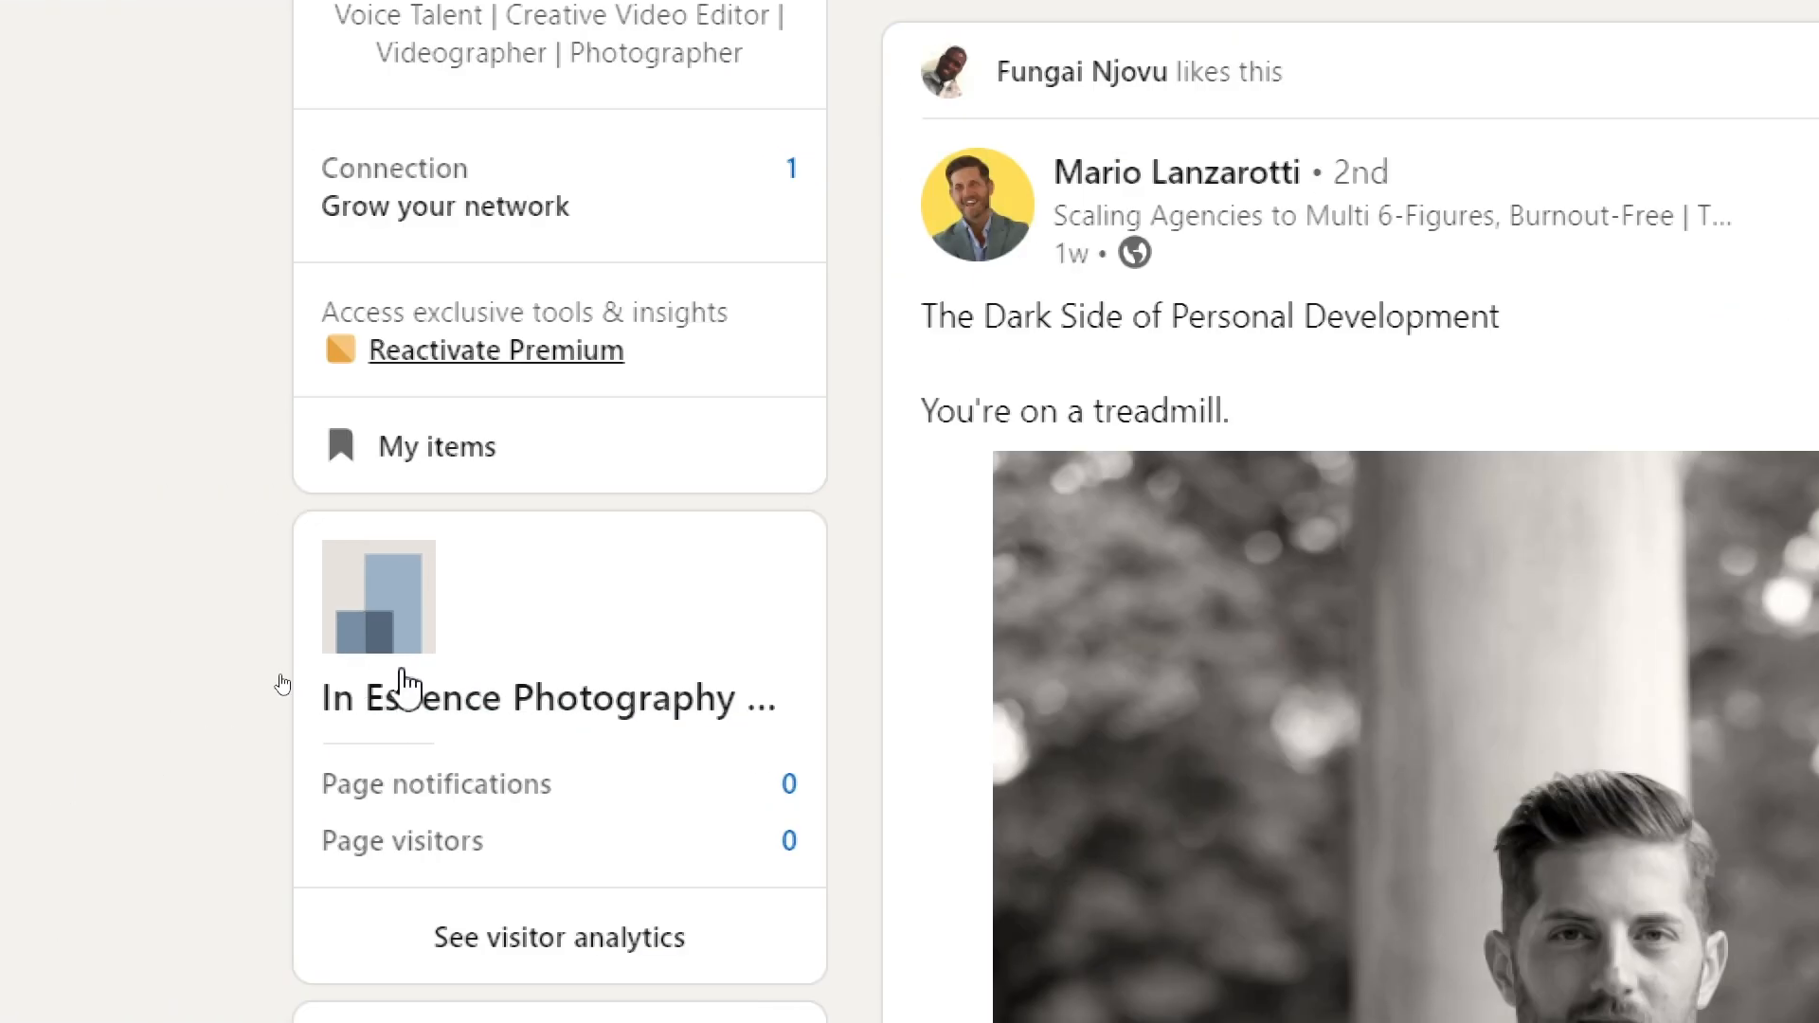
- Publish a post reading "Book Your Summer Shoot with us Today" on the In EsSence Photography & Videography company page
{"action": "left_click", "coordinate": [438, 716]}
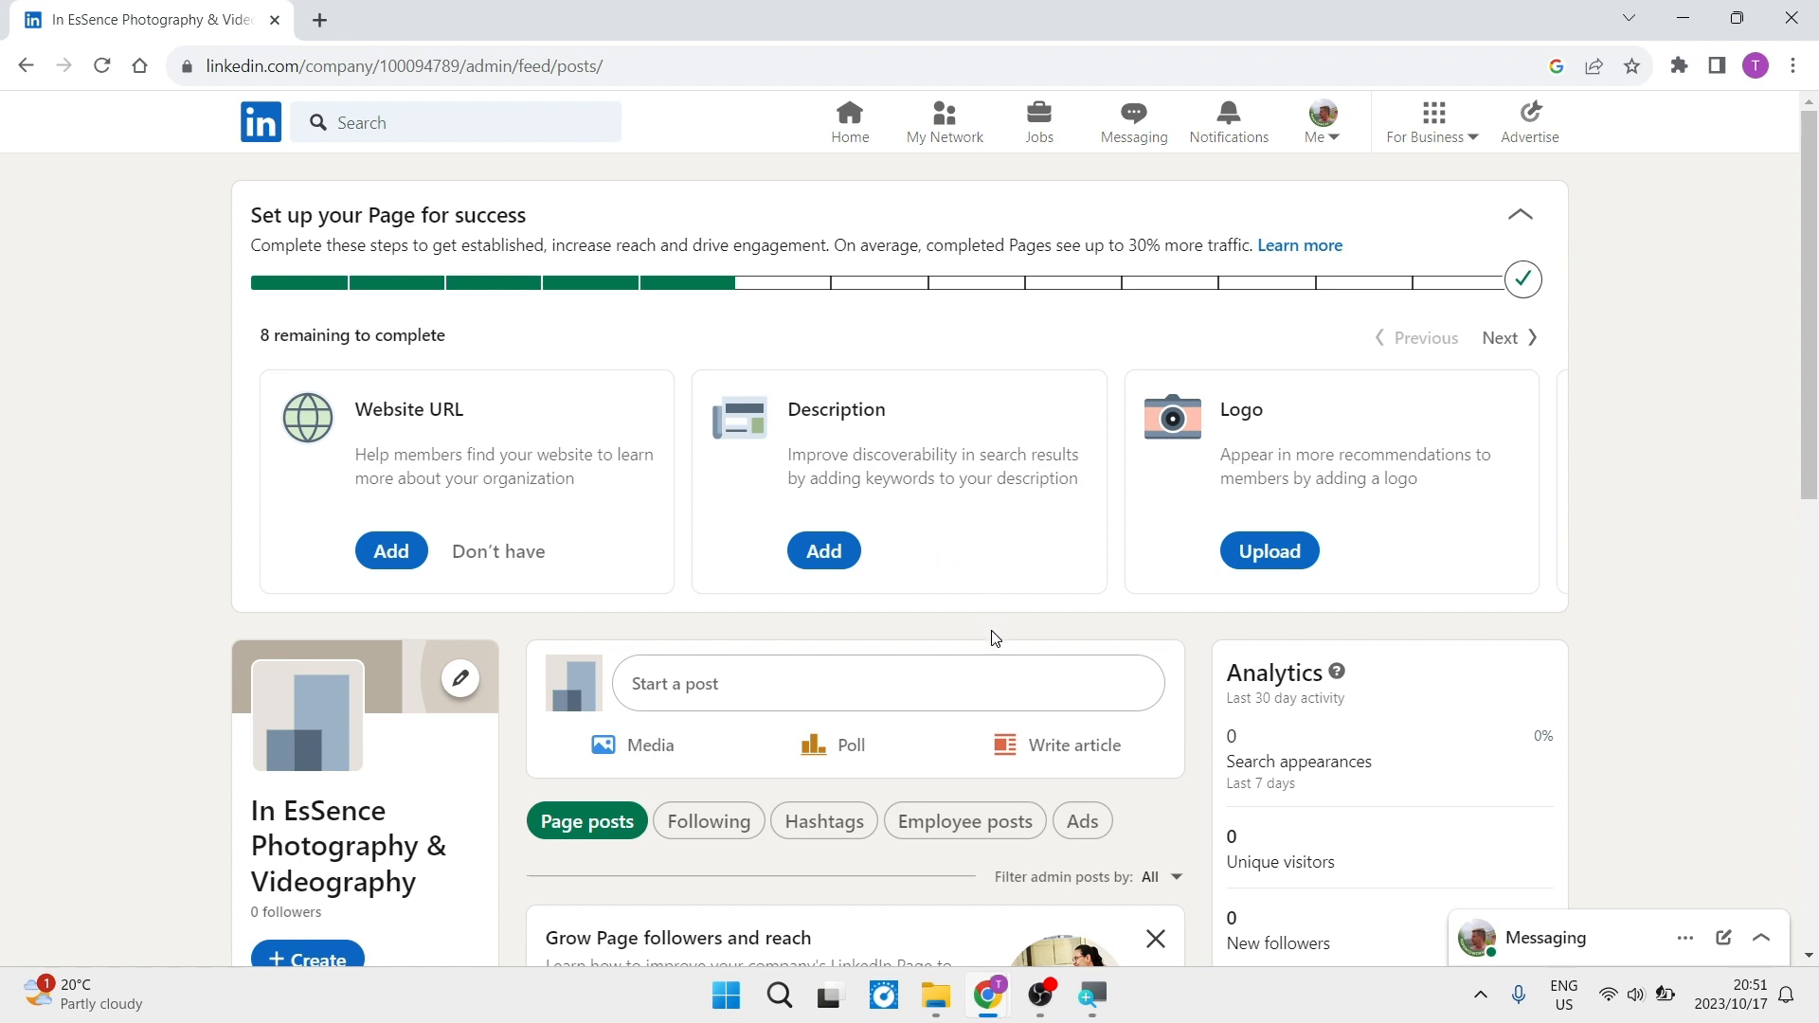
{"action": "scroll", "coordinate": [993, 639], "scroll_direction": "down", "scroll_amount": 3}
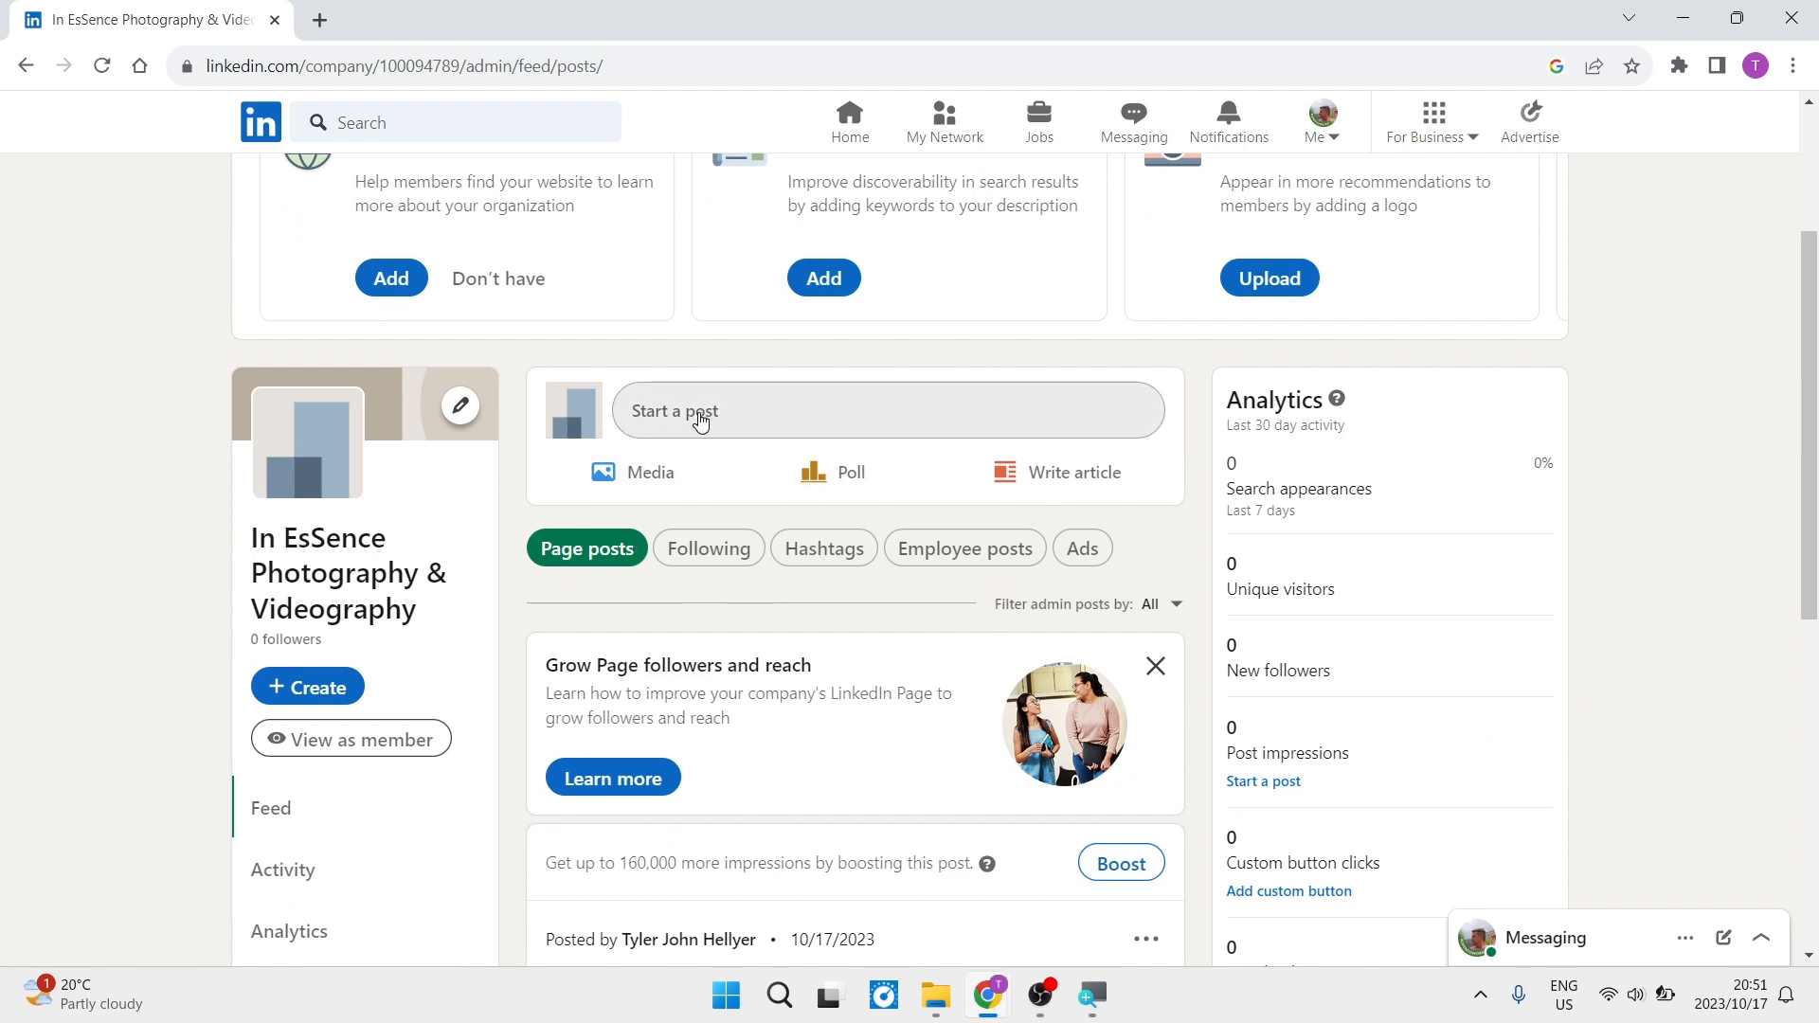
{"action": "left_click", "coordinate": [700, 423]}
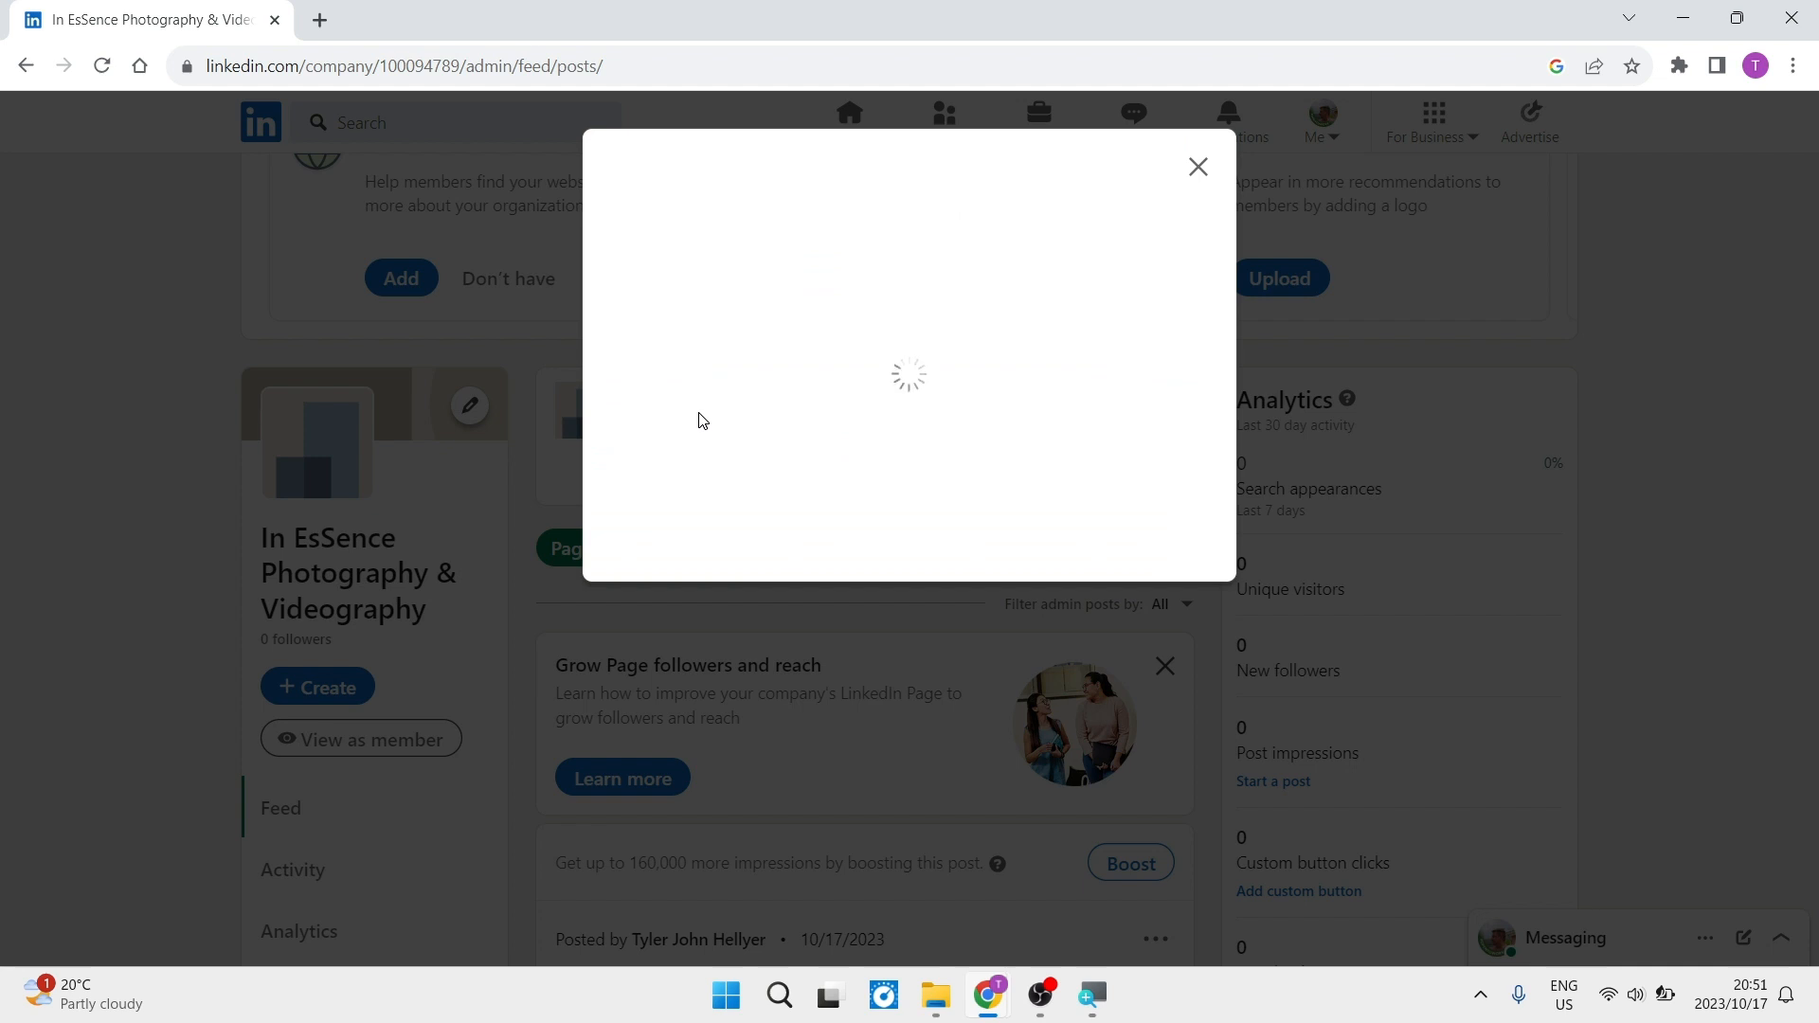
{"action": "type", "text": "Book Your Summer Shoot with us Today"}
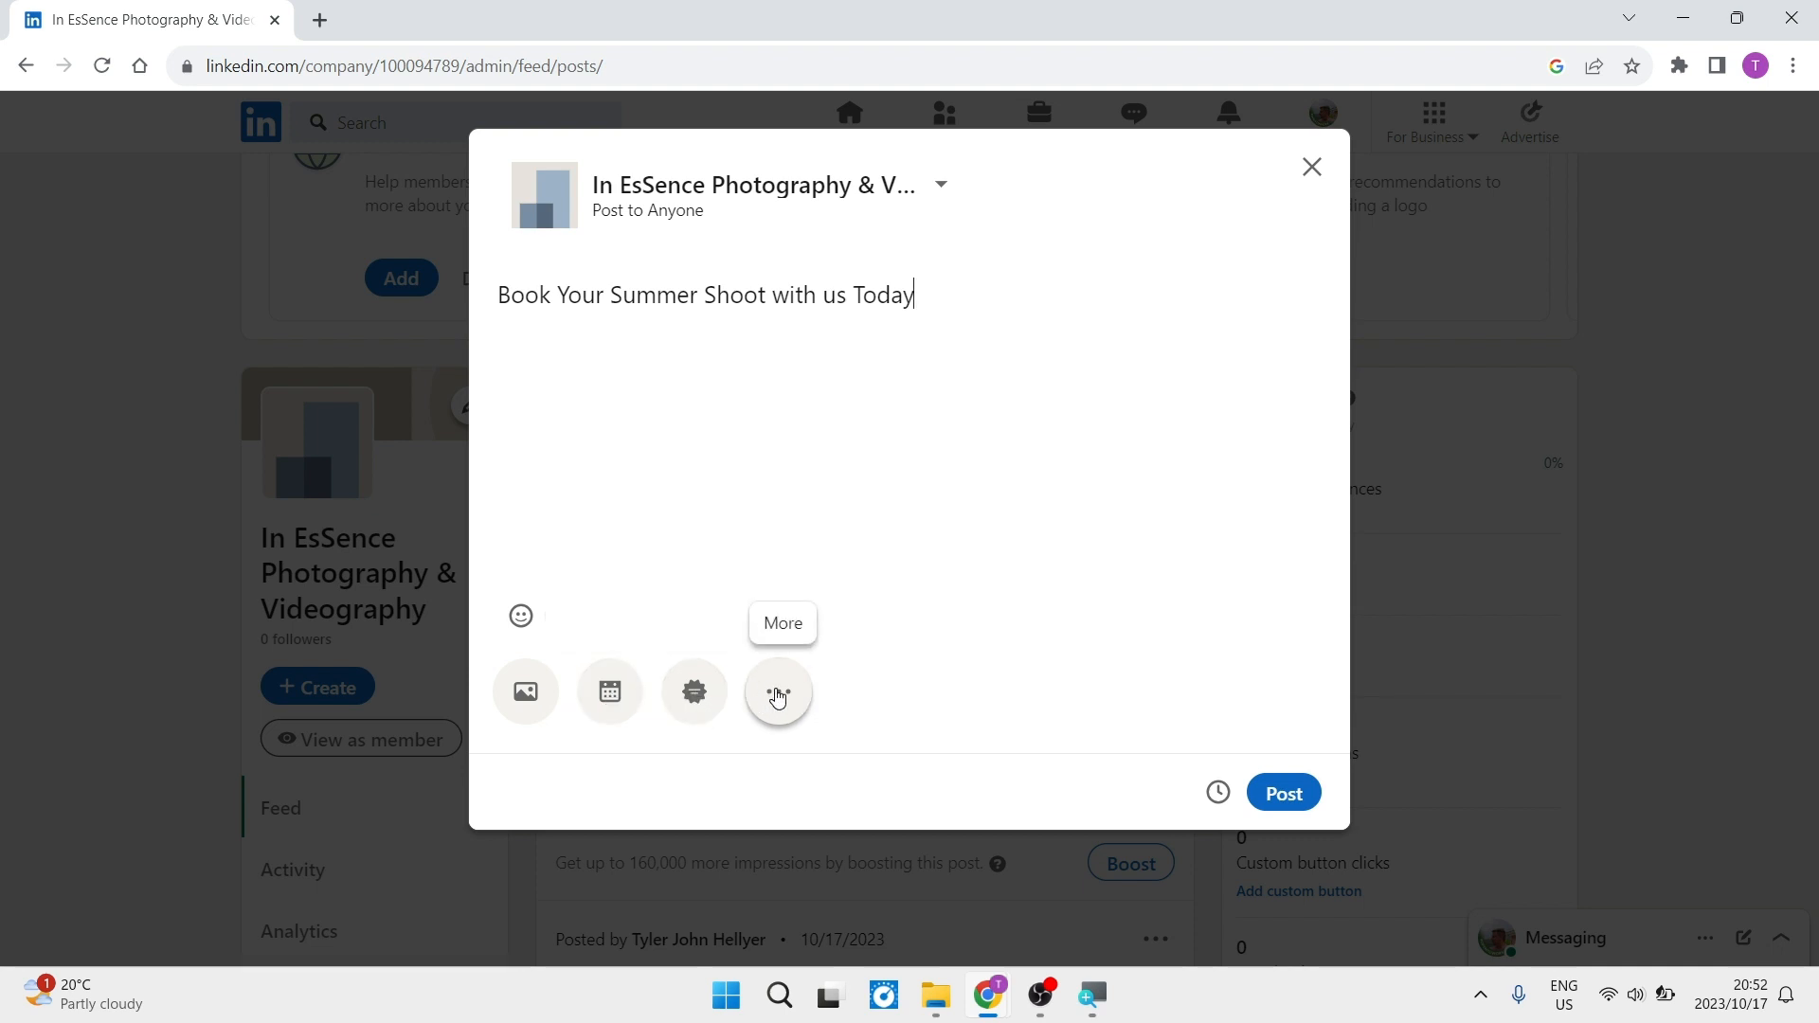
{"action": "left_click", "coordinate": [777, 697]}
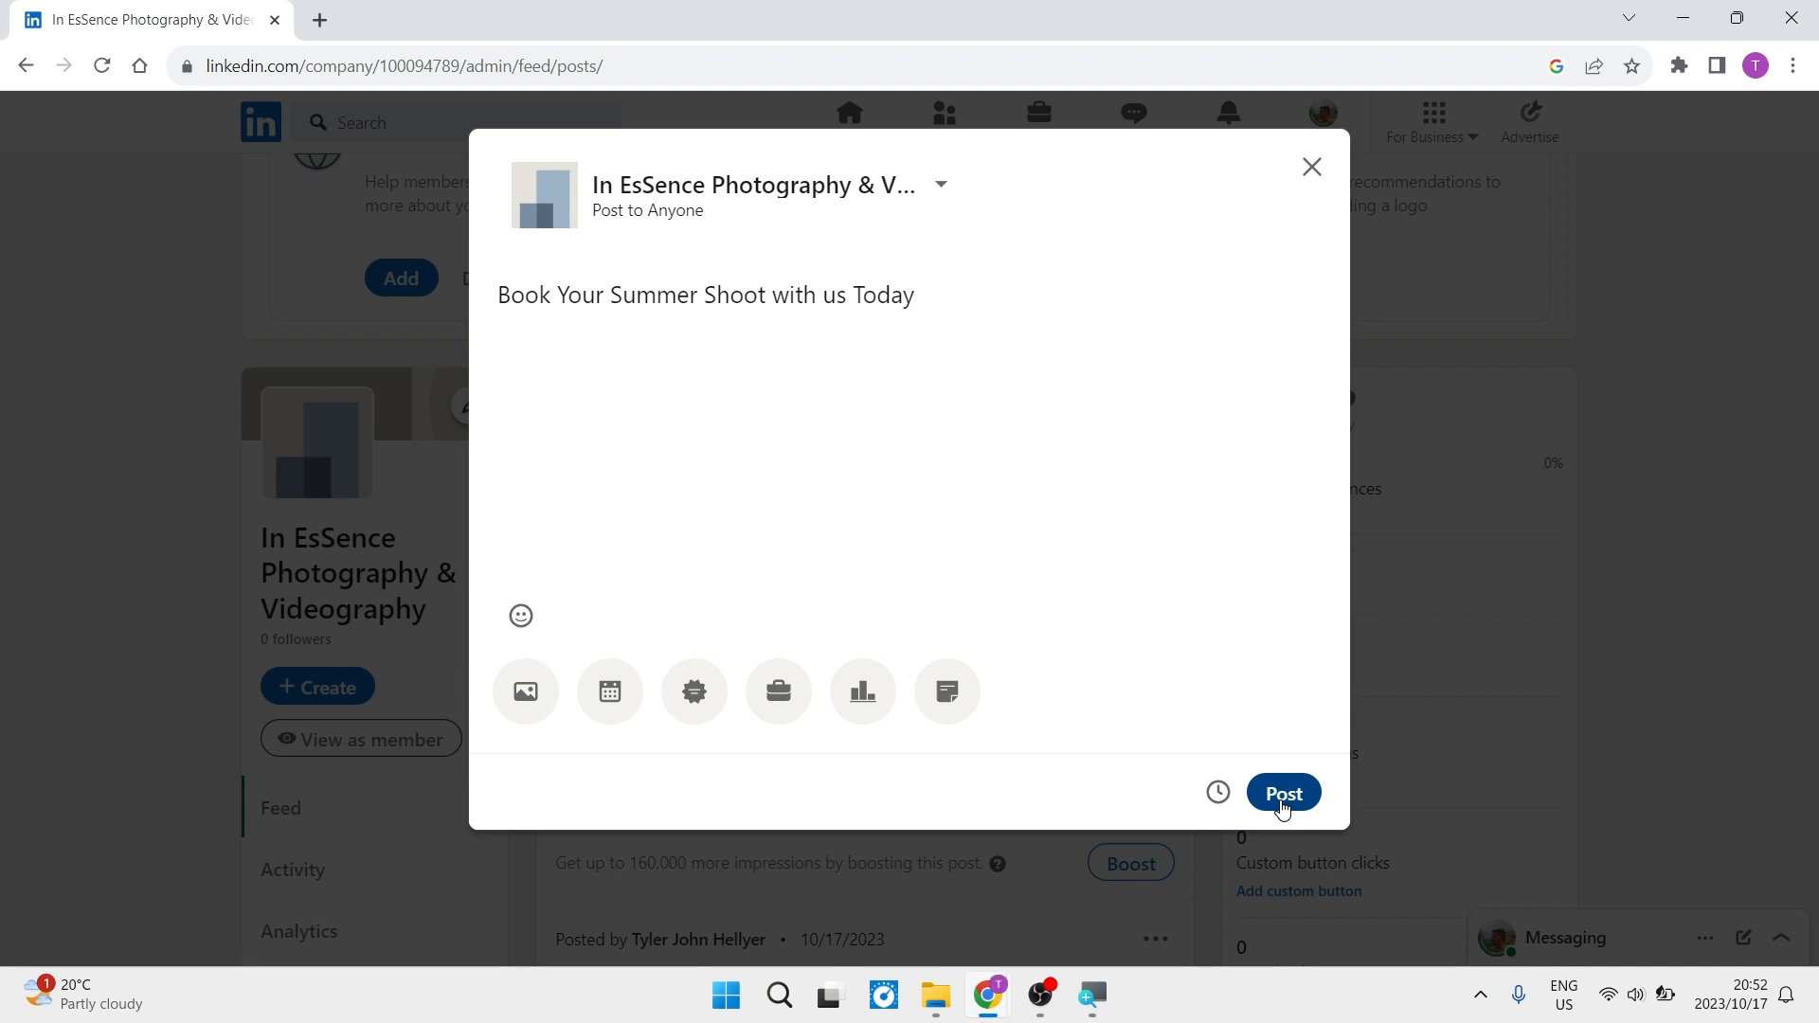
{"action": "left_click", "coordinate": [1282, 807]}
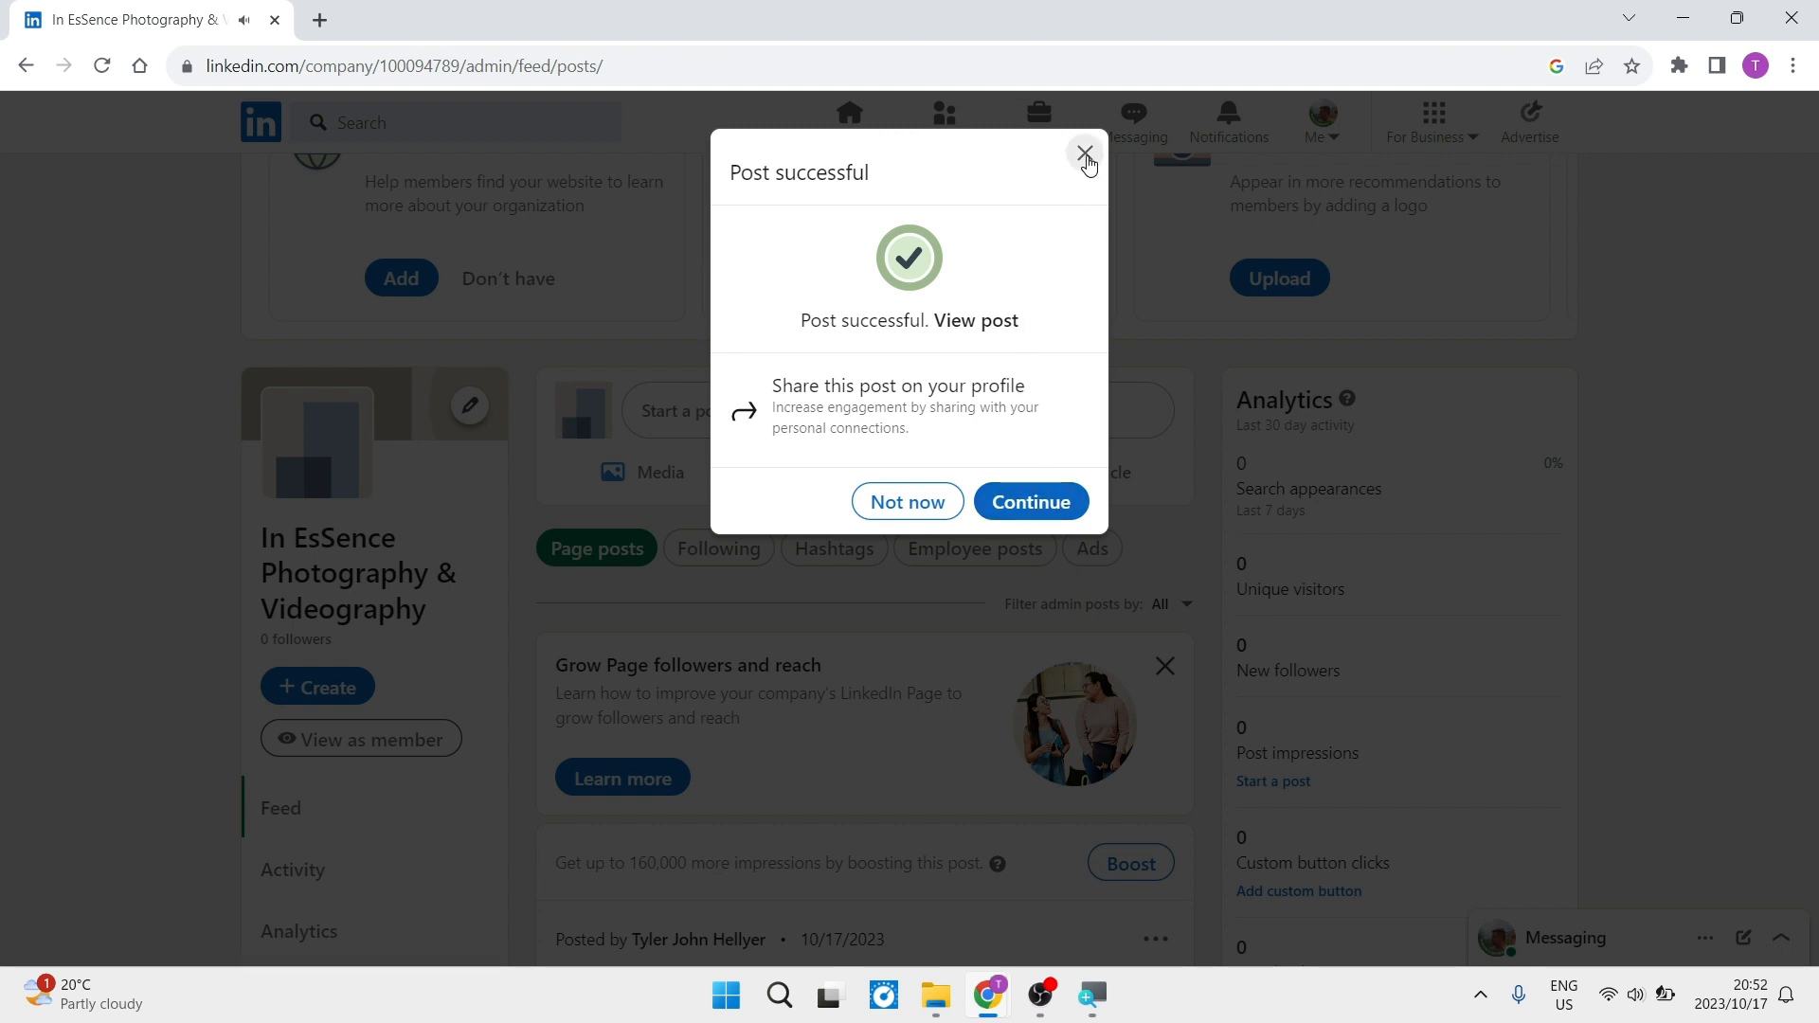
{"action": "left_click", "coordinate": [1085, 152]}
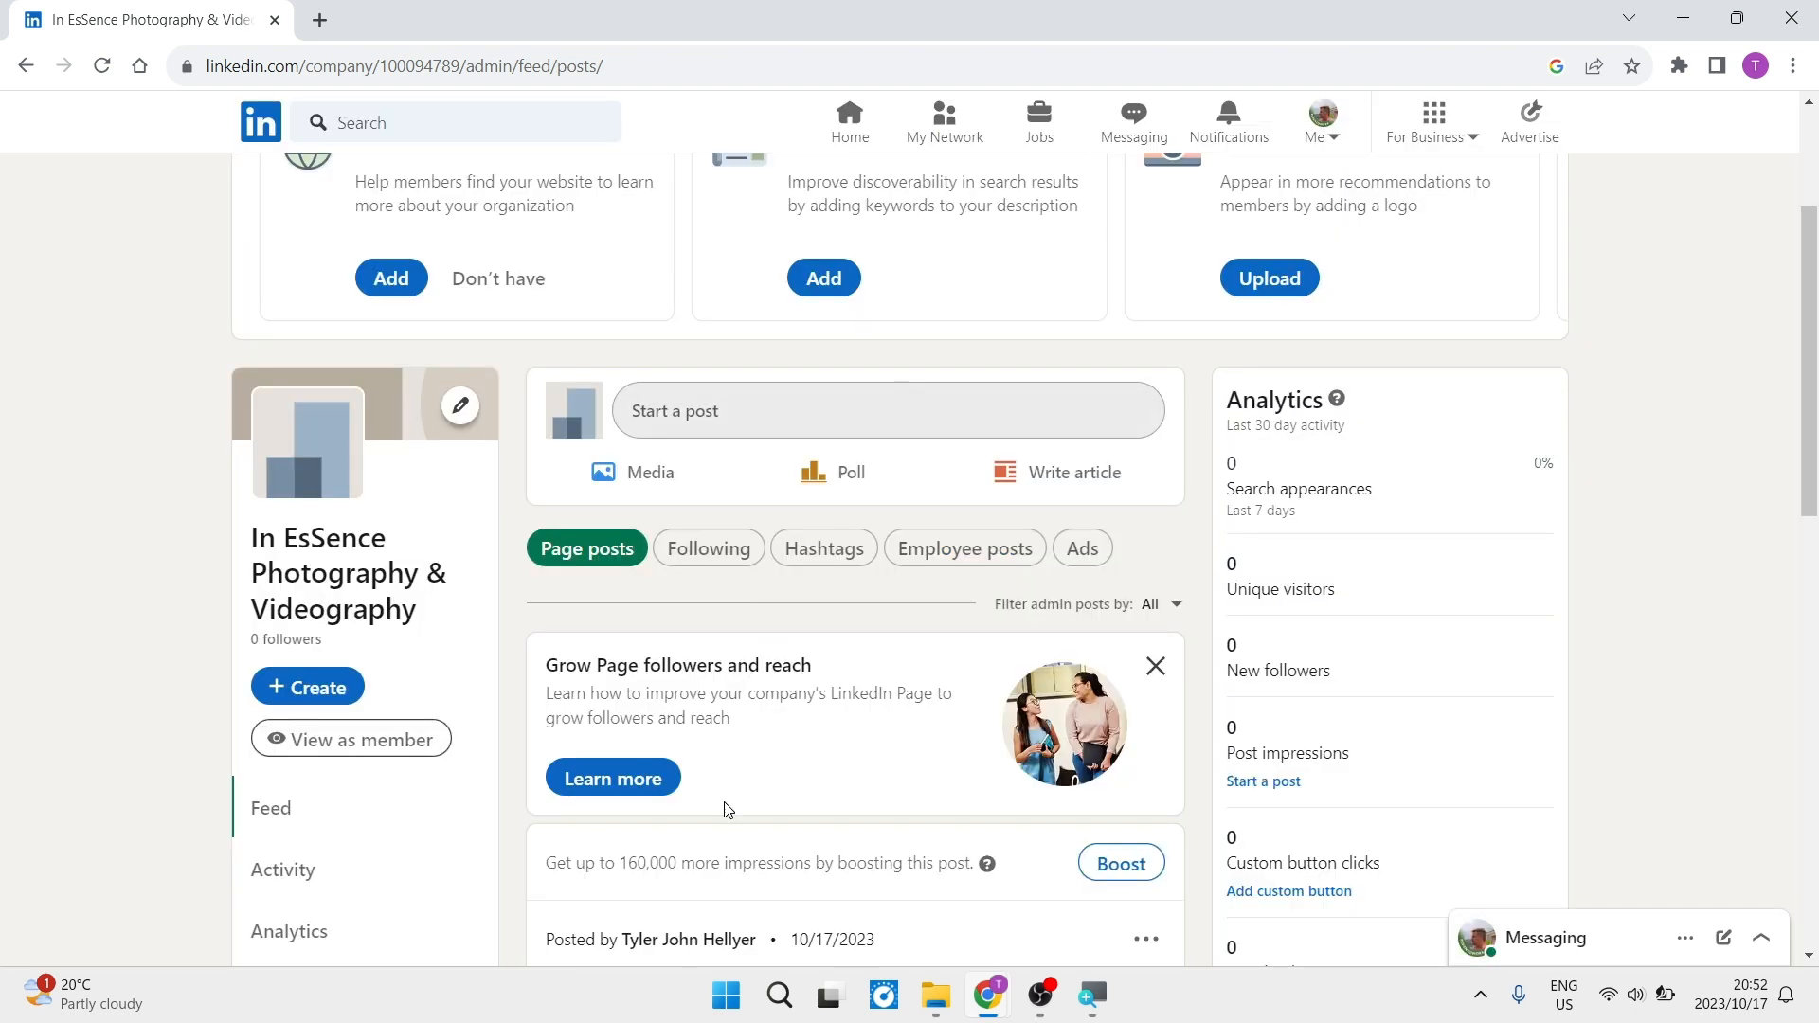
- Start boosting the newly published page post with the objective "Increase awareness of your post"
{"action": "scroll", "coordinate": [727, 808], "scroll_direction": "down", "scroll_amount": 3}
{"action": "scroll", "coordinate": [727, 809], "scroll_direction": "down", "scroll_amount": 2}
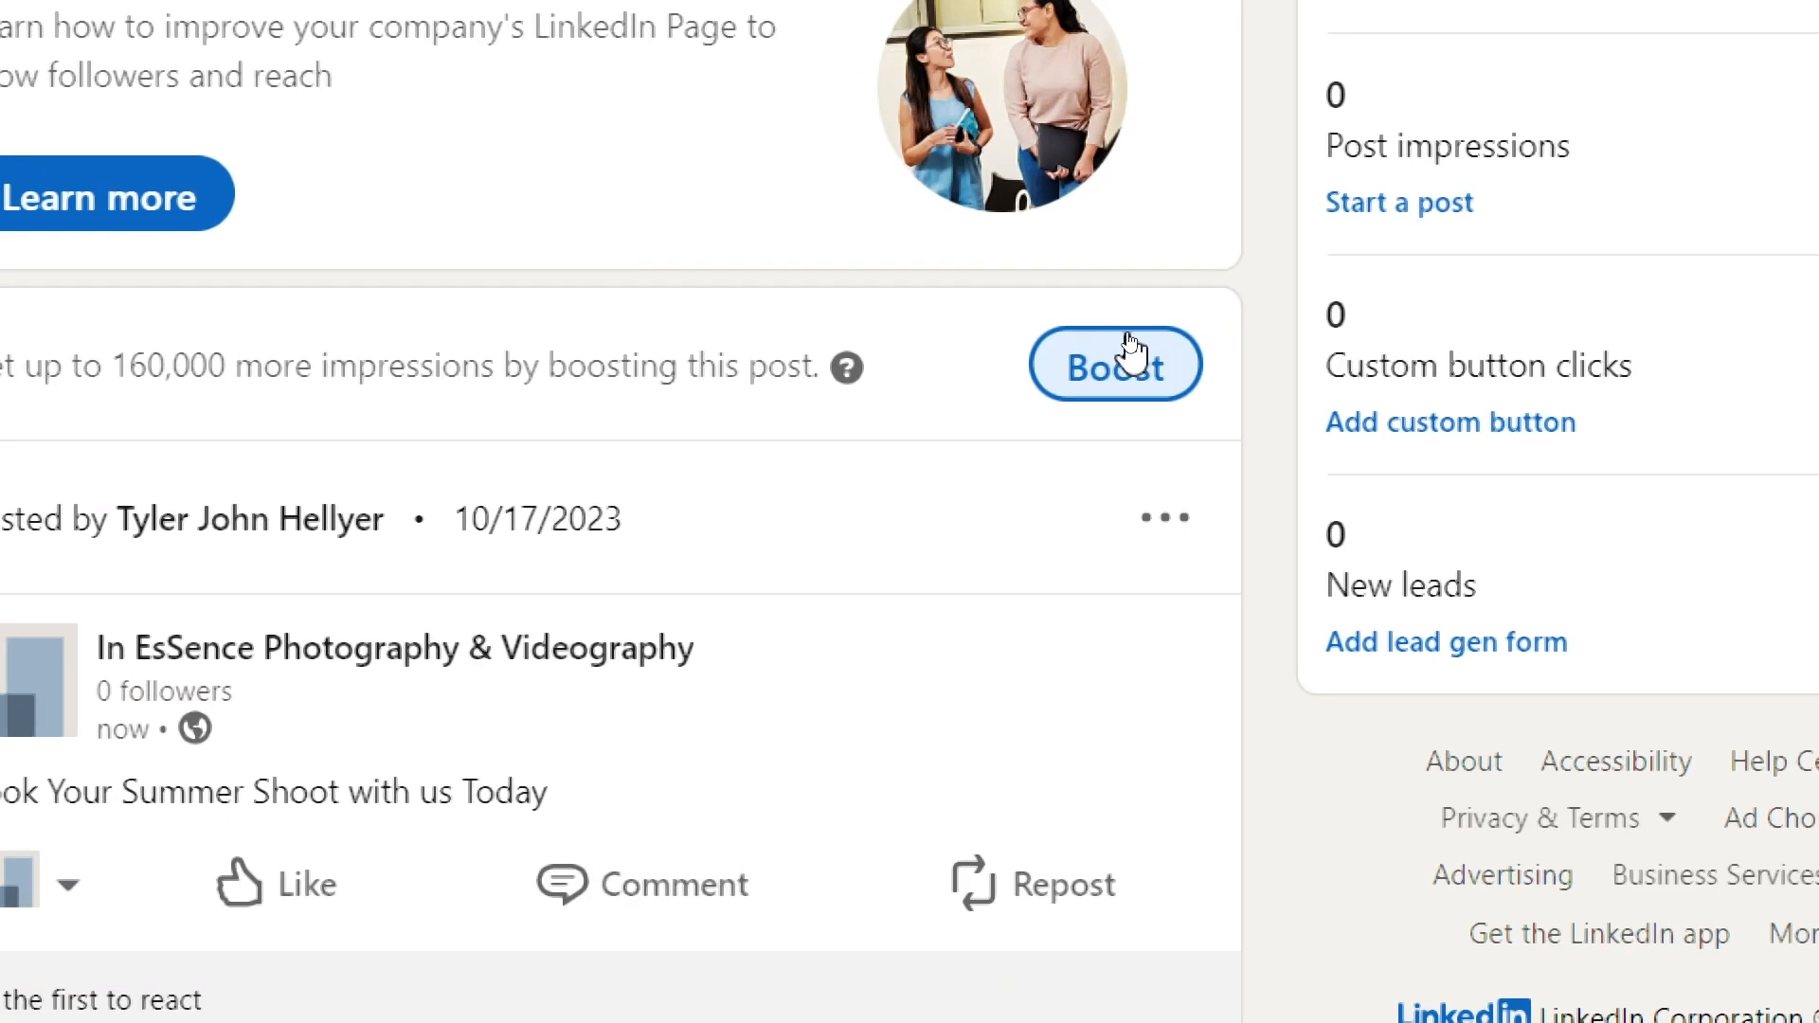
{"action": "left_click", "coordinate": [1116, 345]}
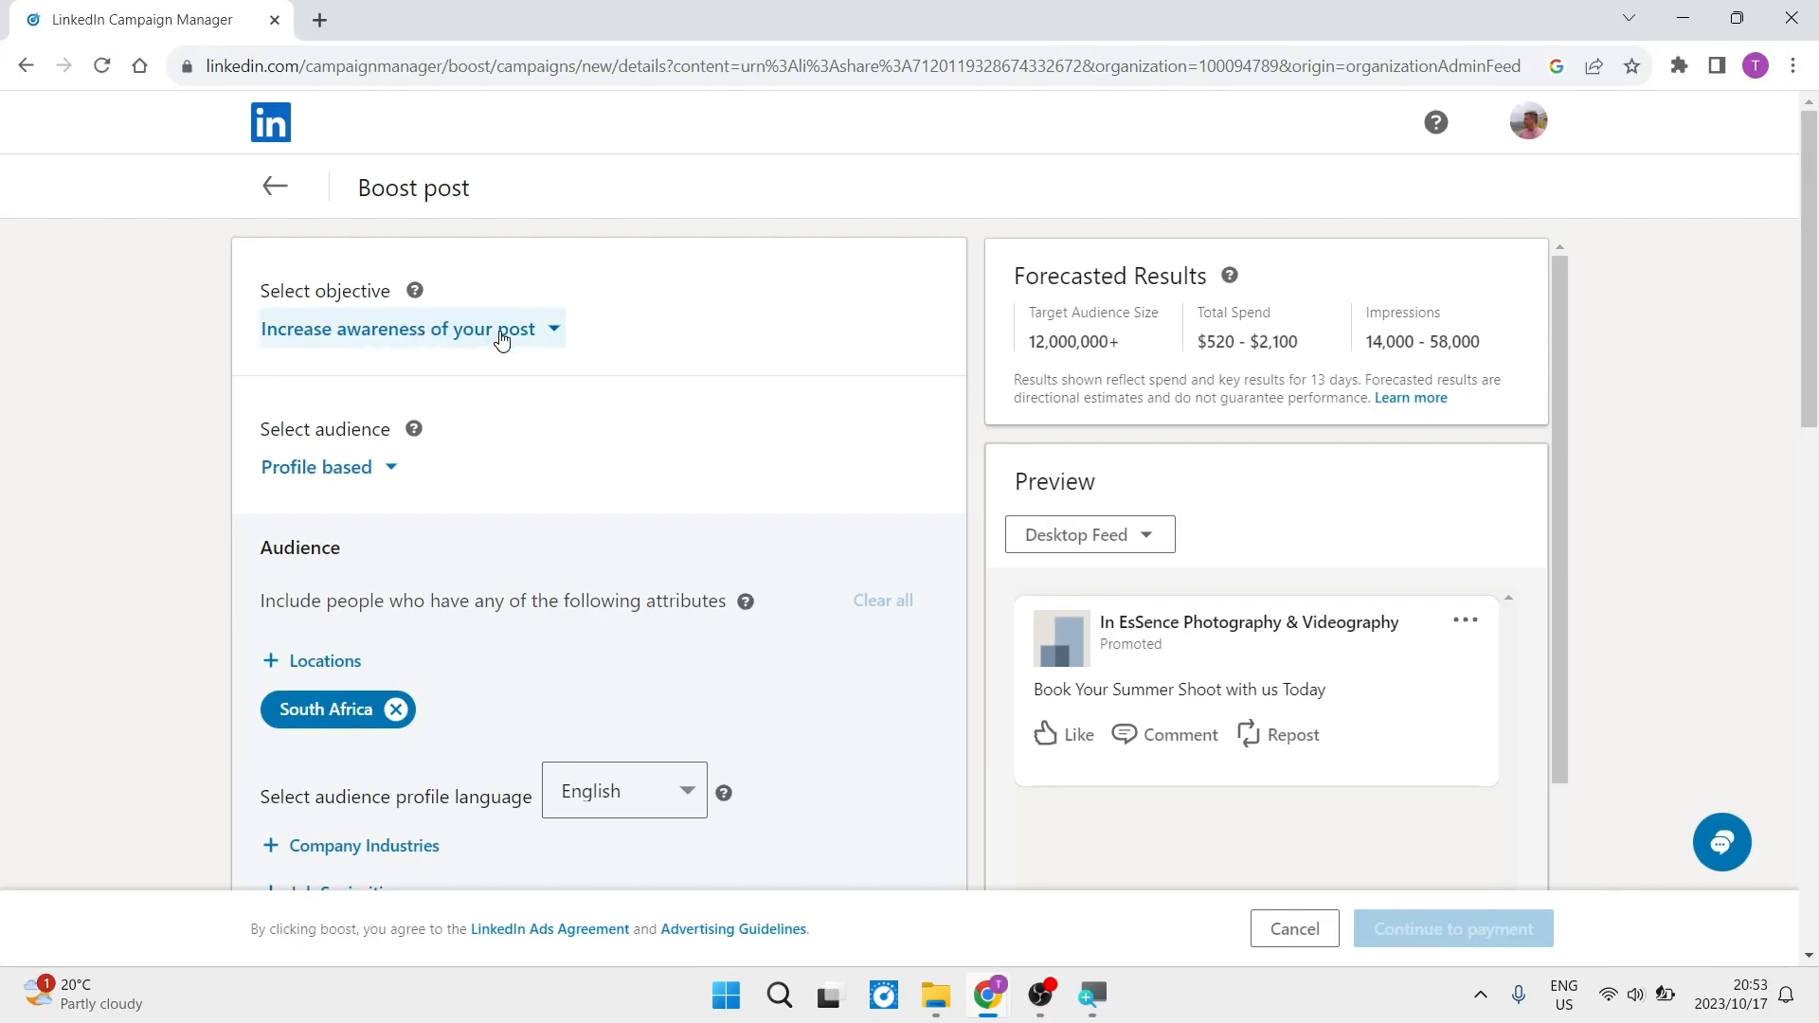
{"action": "left_click", "coordinate": [500, 337]}
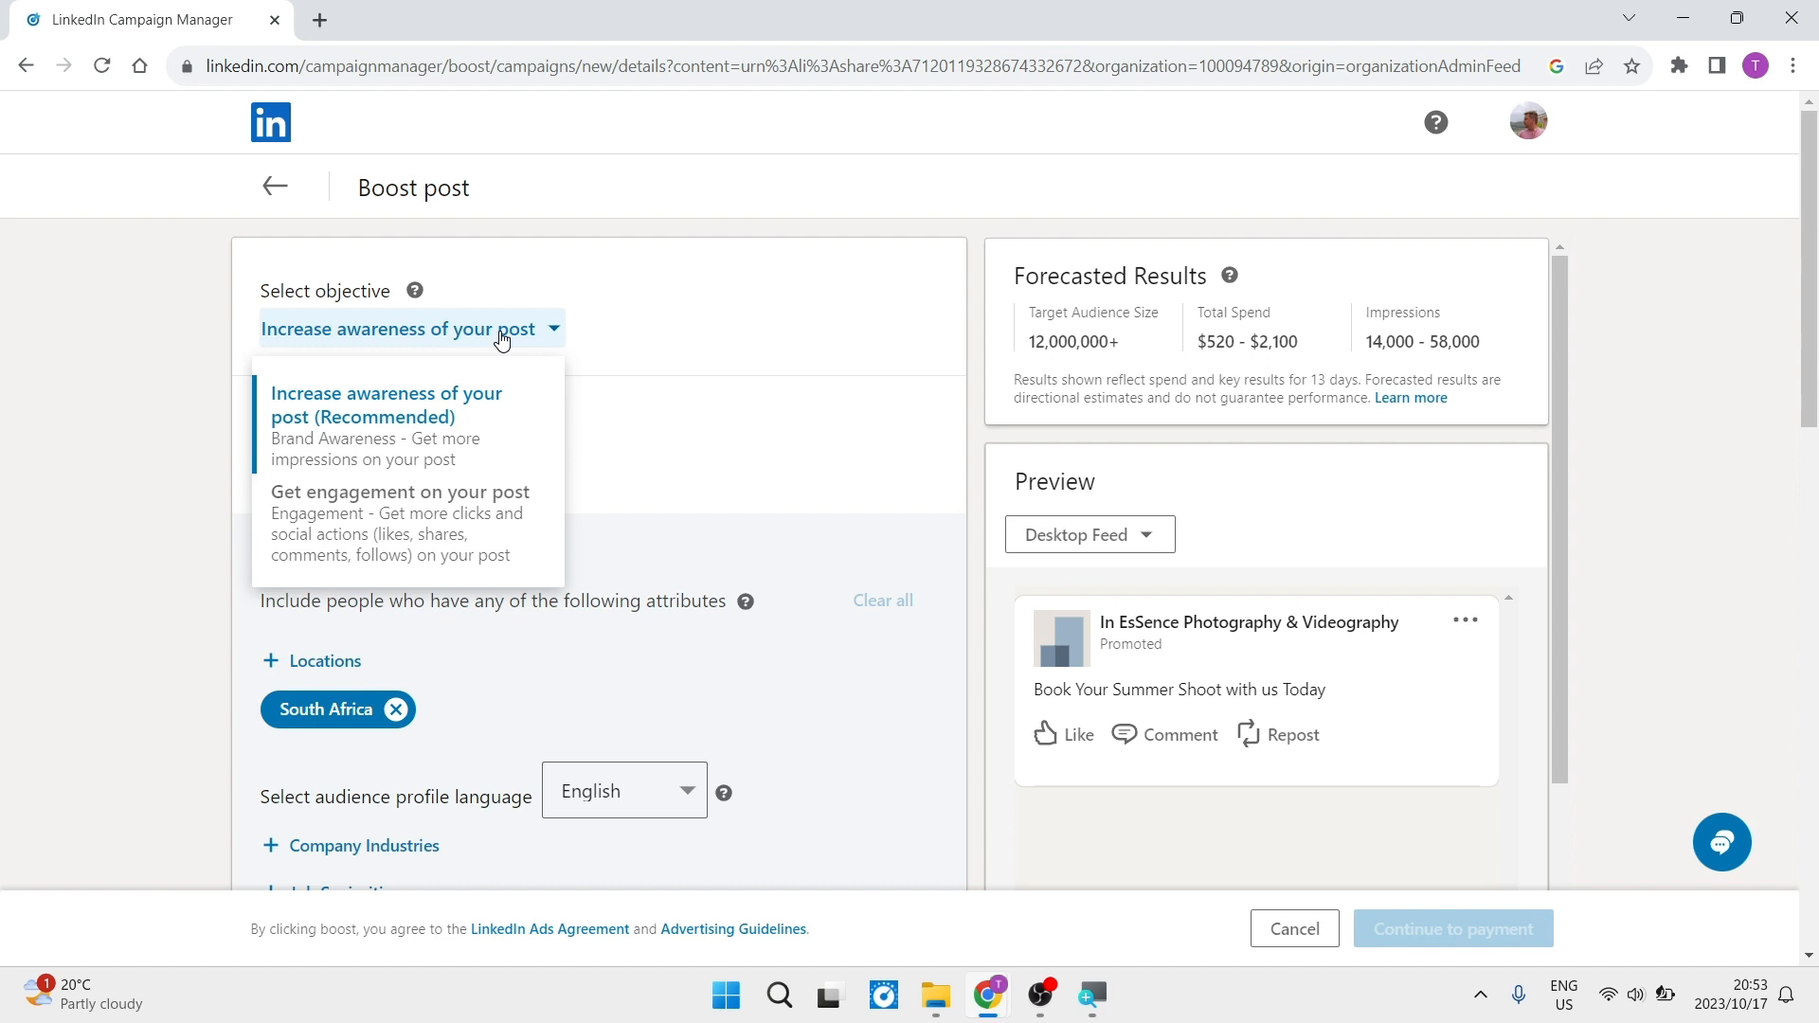
{"action": "left_click", "coordinate": [489, 434]}
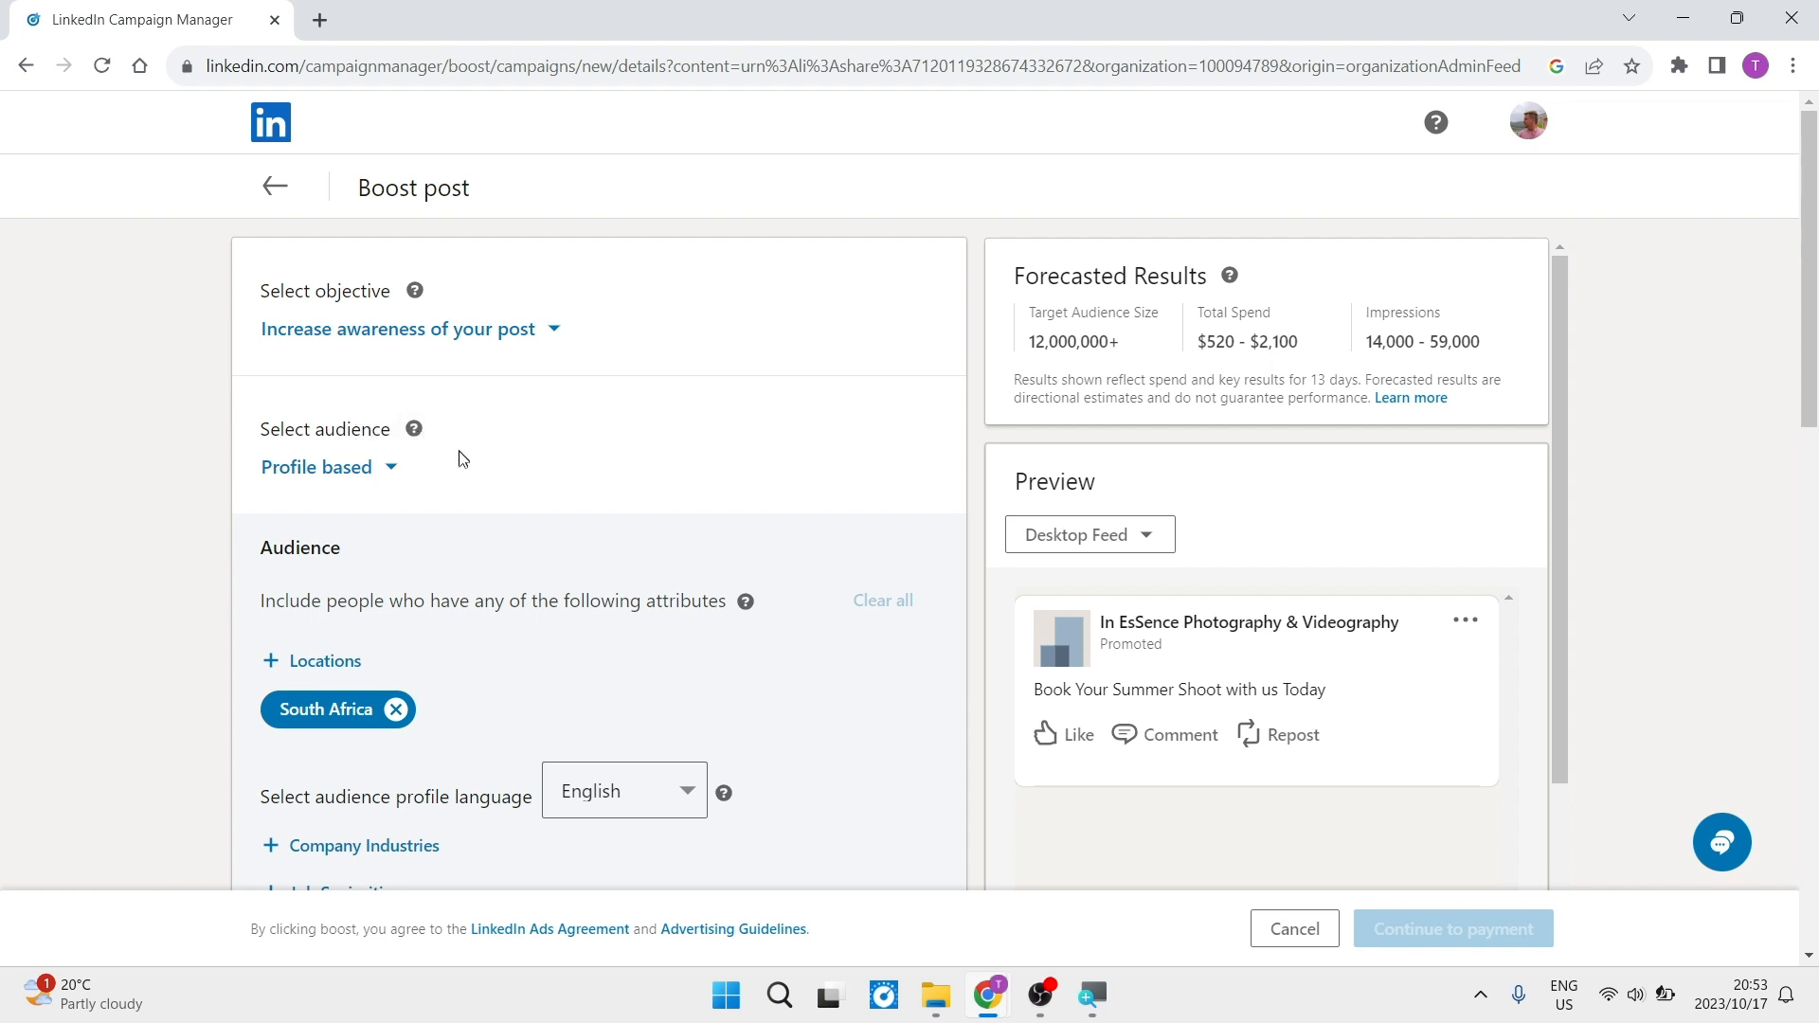
- Base the boost's audience on a LinkedIn Audience template and choose the Nurses template
{"action": "left_click", "coordinate": [398, 472]}
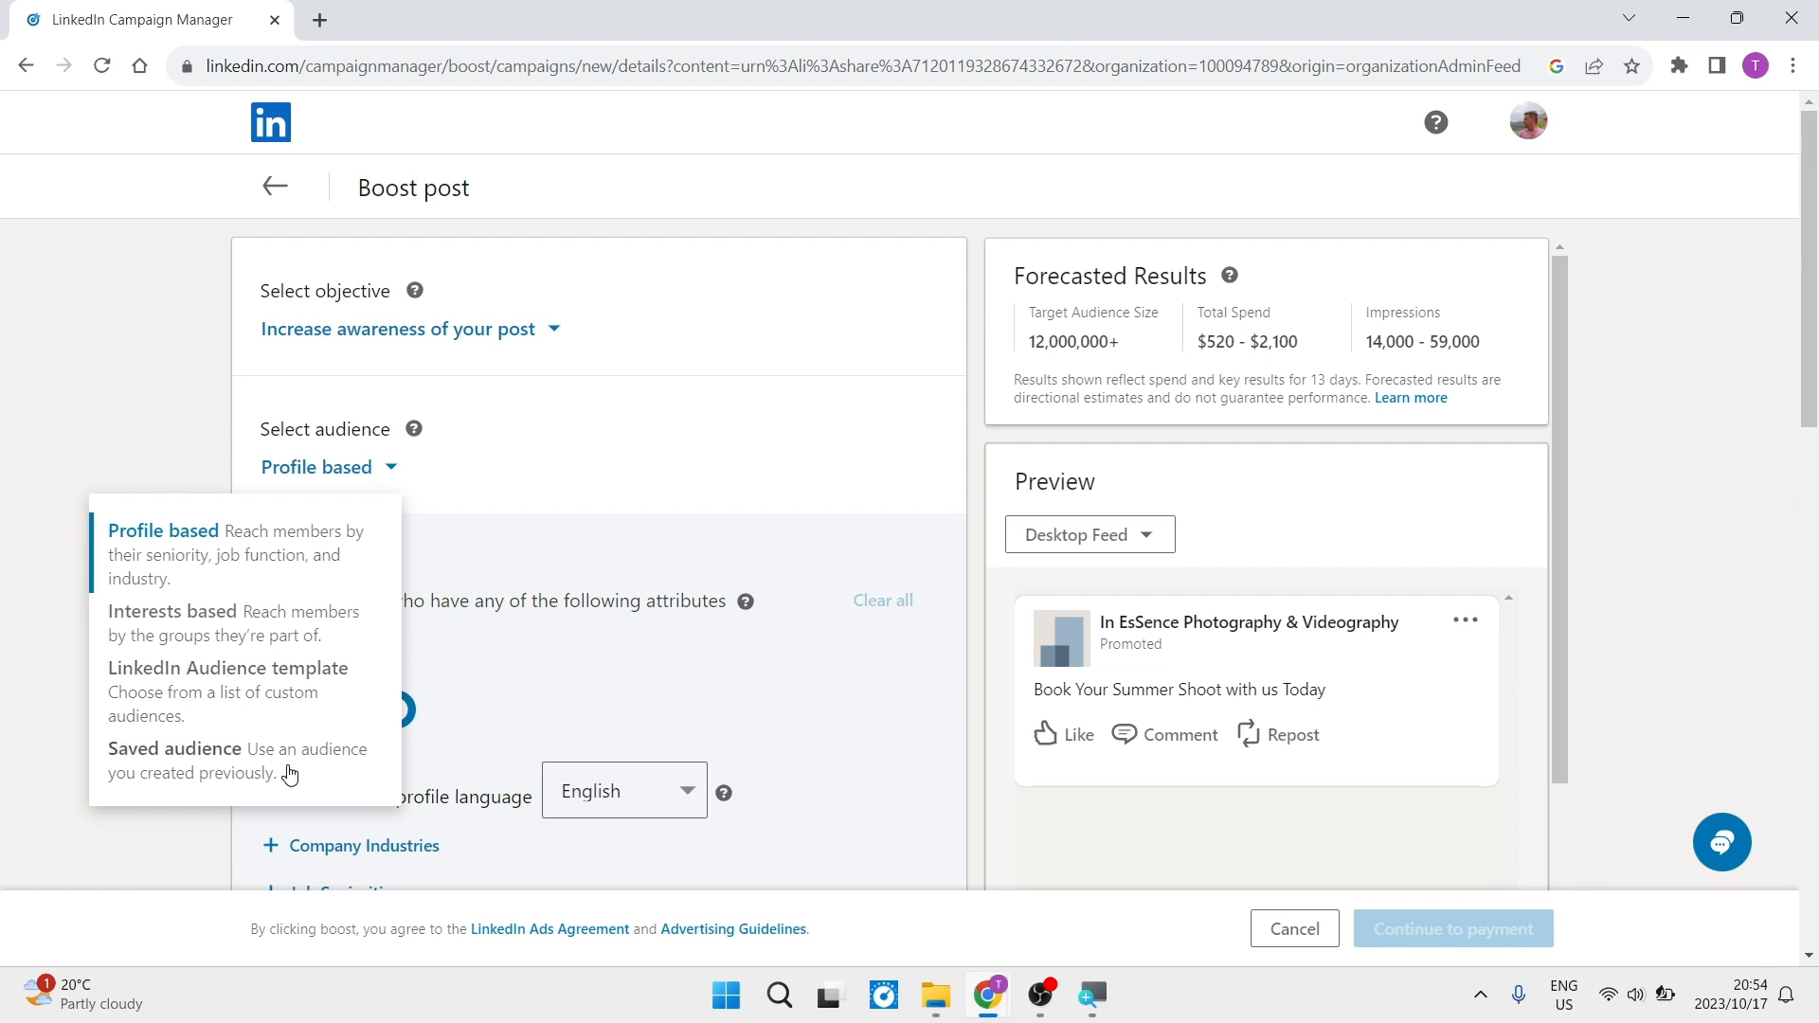
{"action": "left_click", "coordinate": [290, 706]}
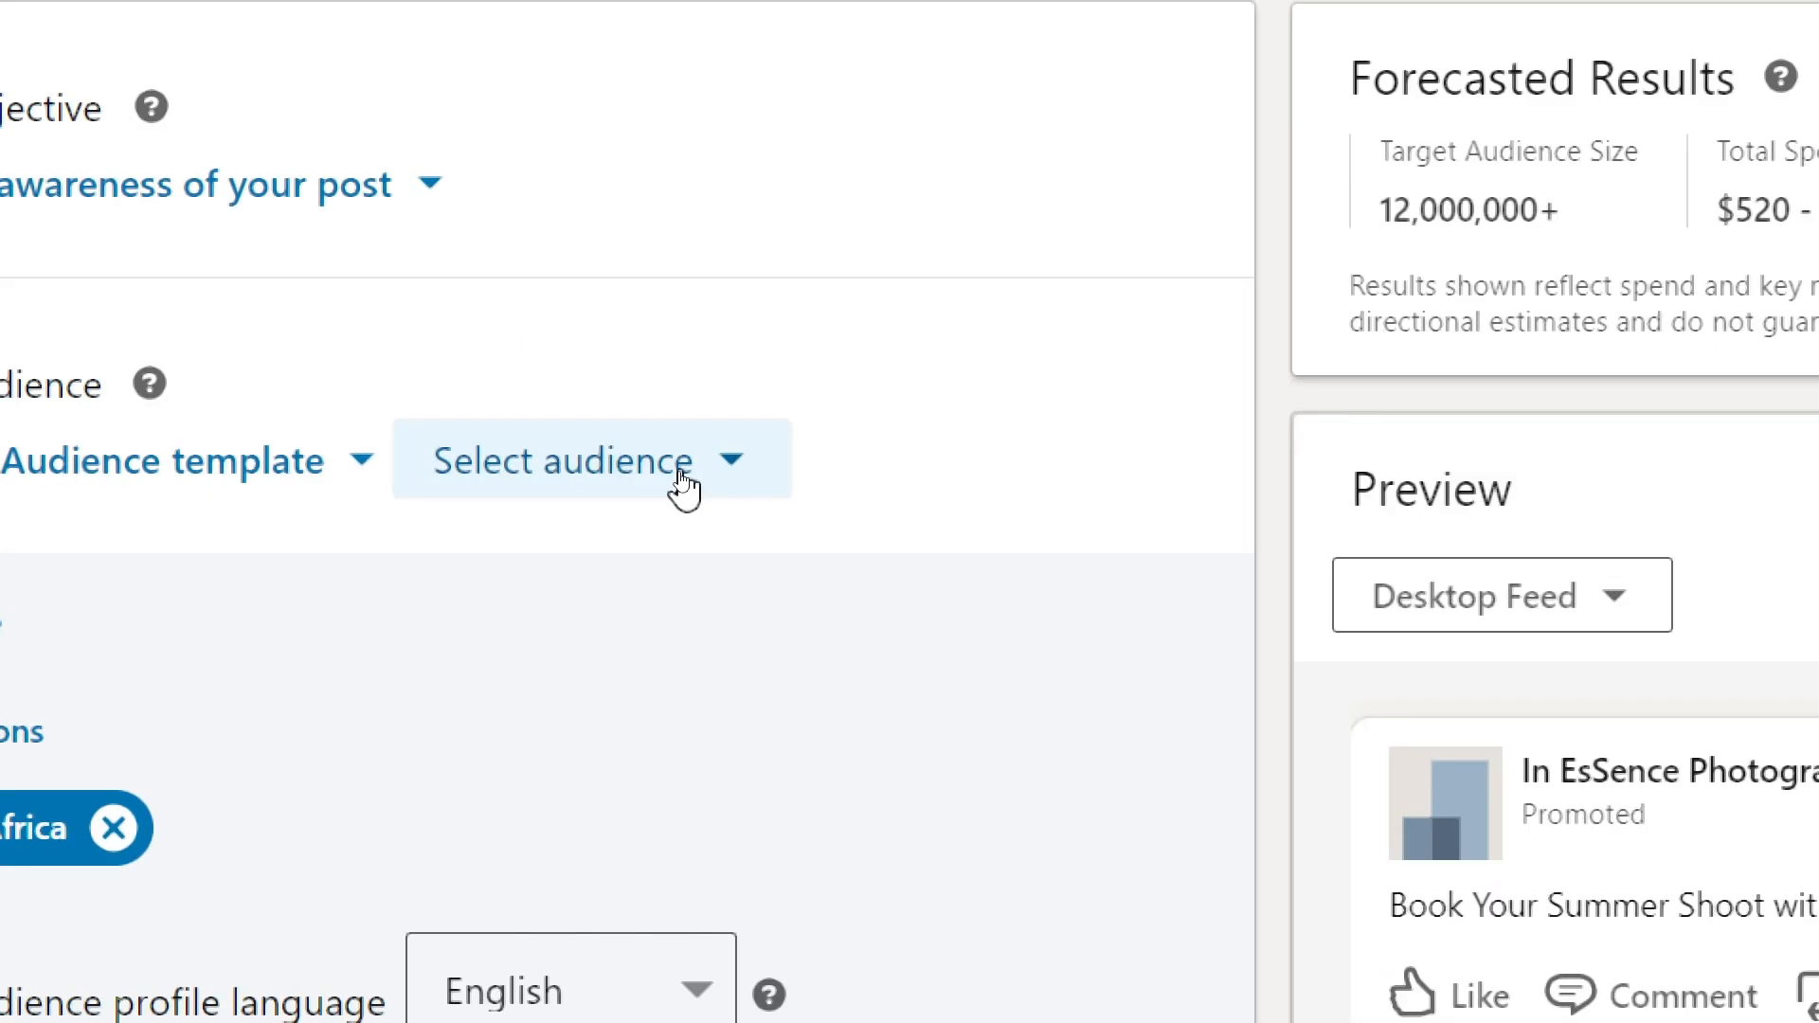
{"action": "left_click", "coordinate": [681, 479]}
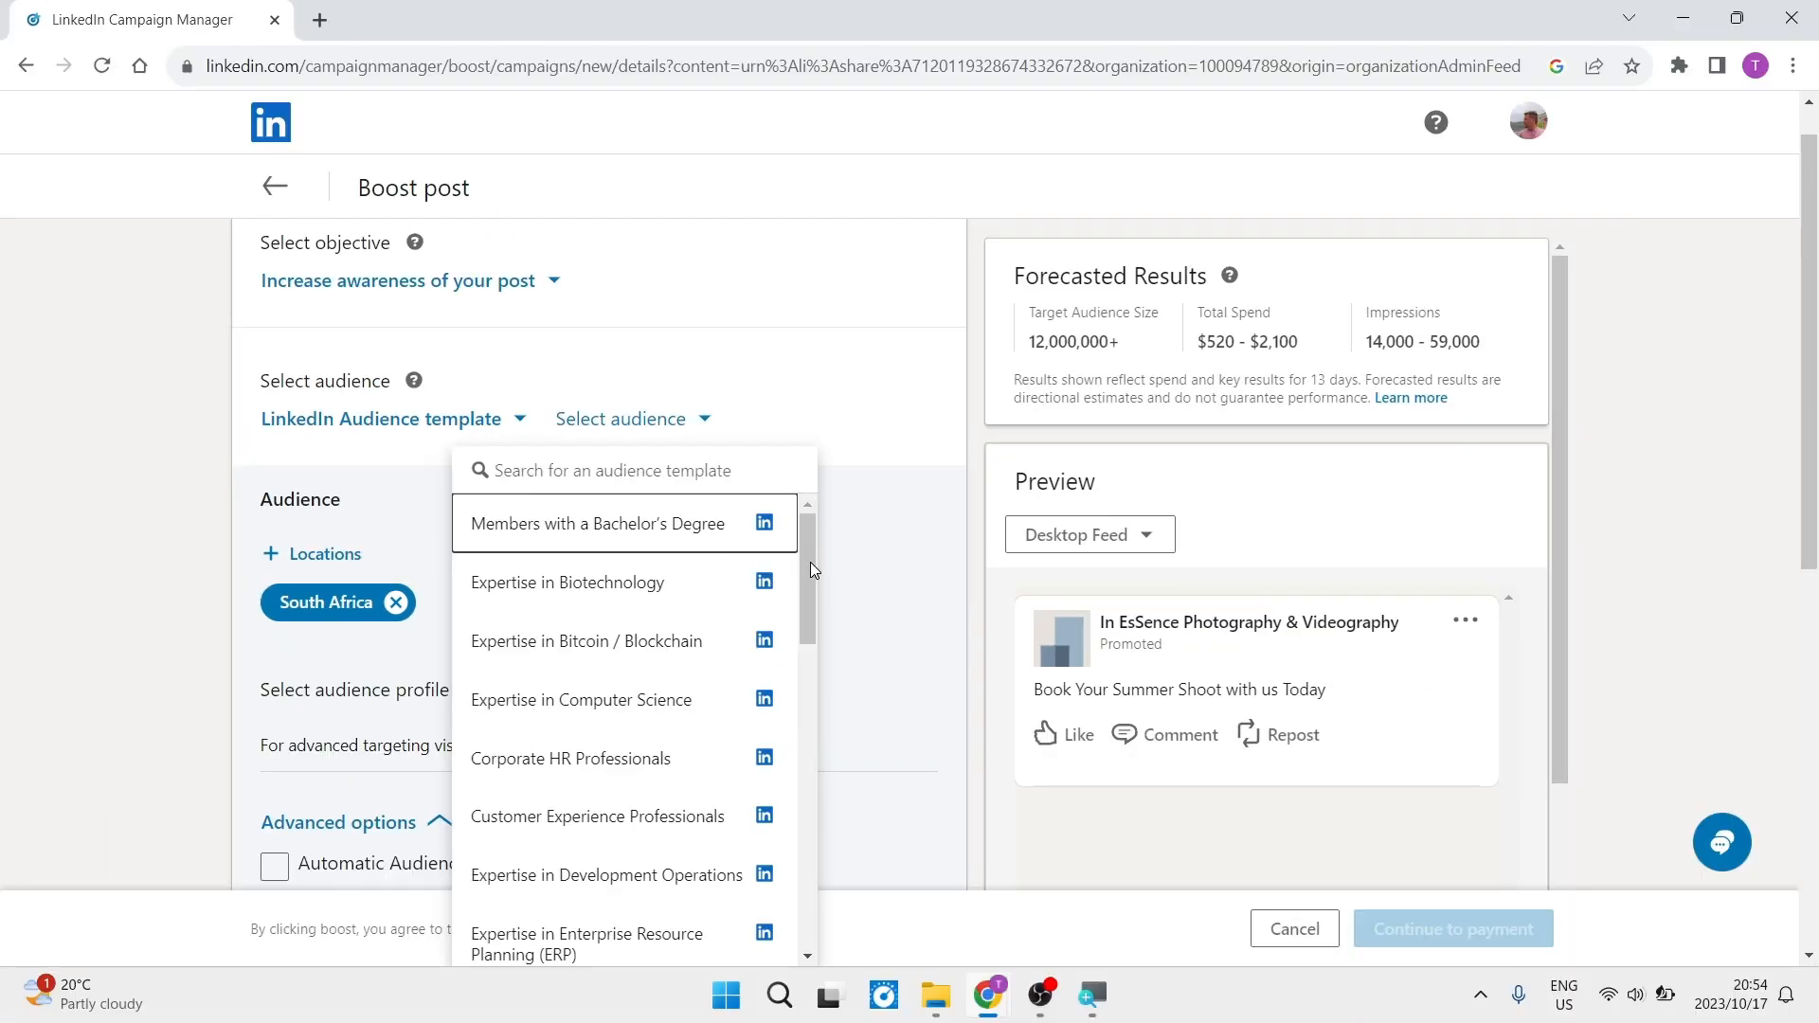
{"action": "left_click_drag", "start_coordinate": [810, 569], "coordinate": [805, 872]}
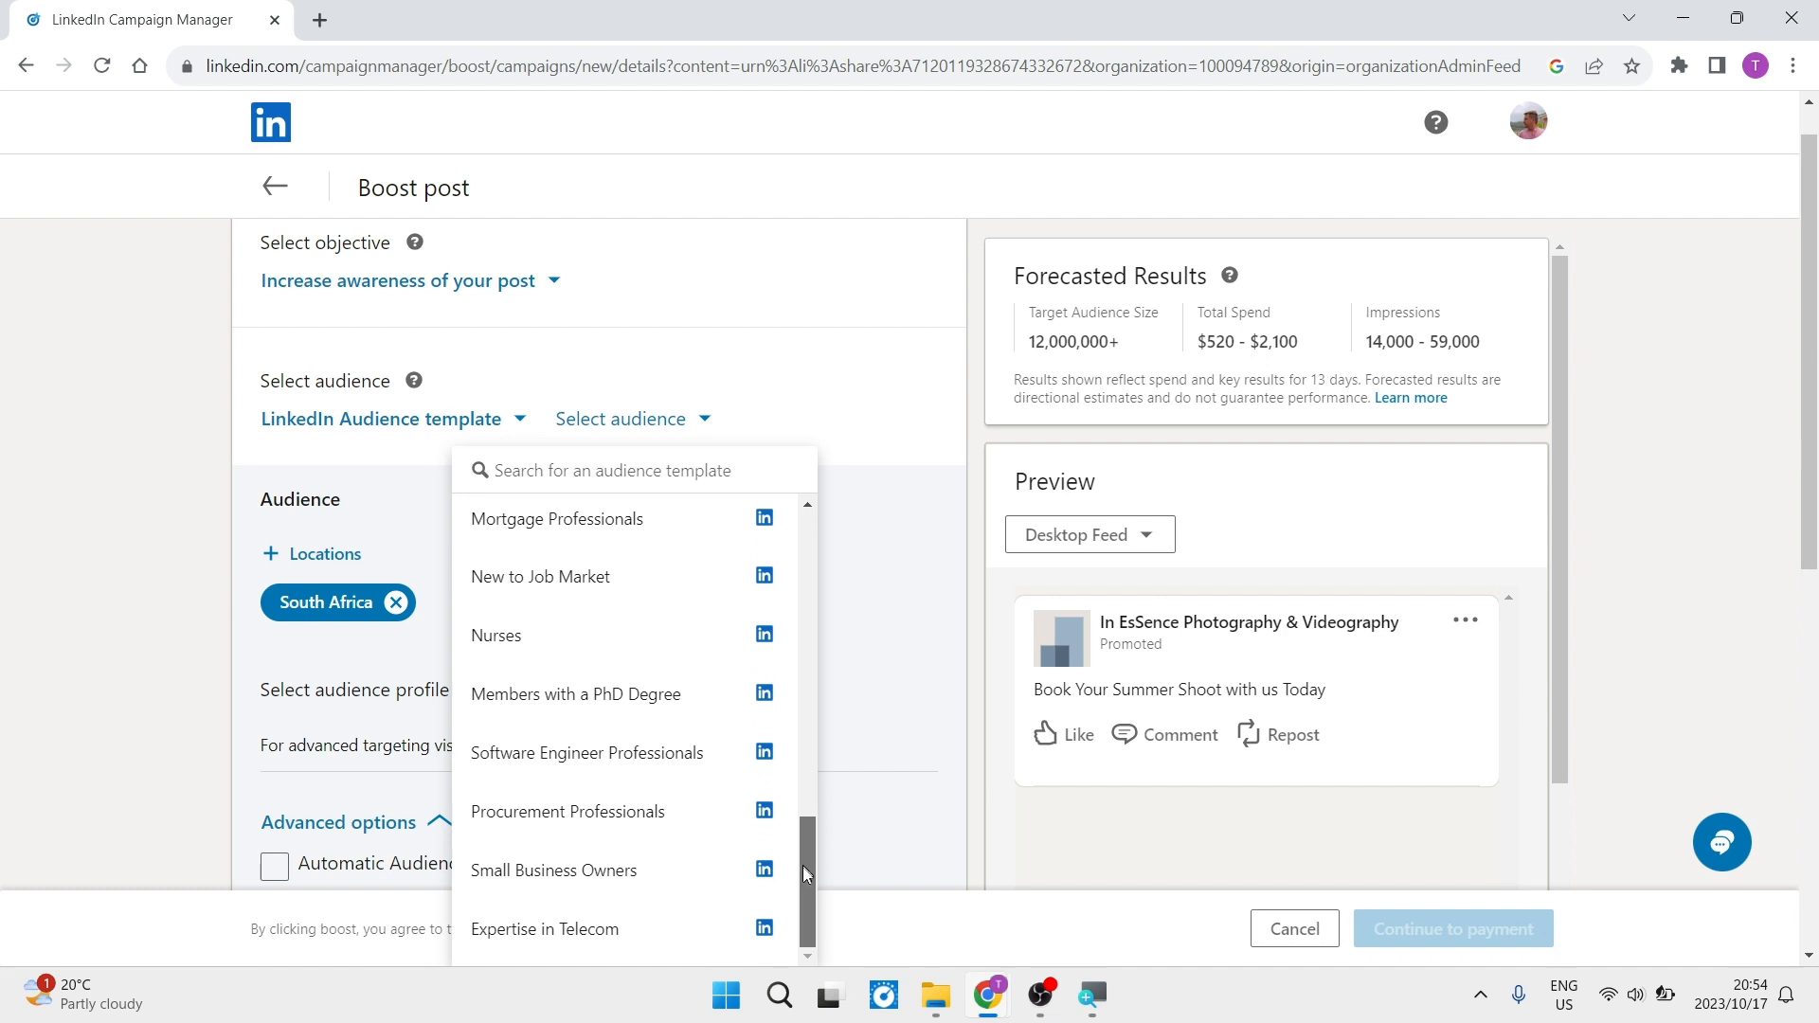
{"action": "left_click", "coordinate": [572, 650]}
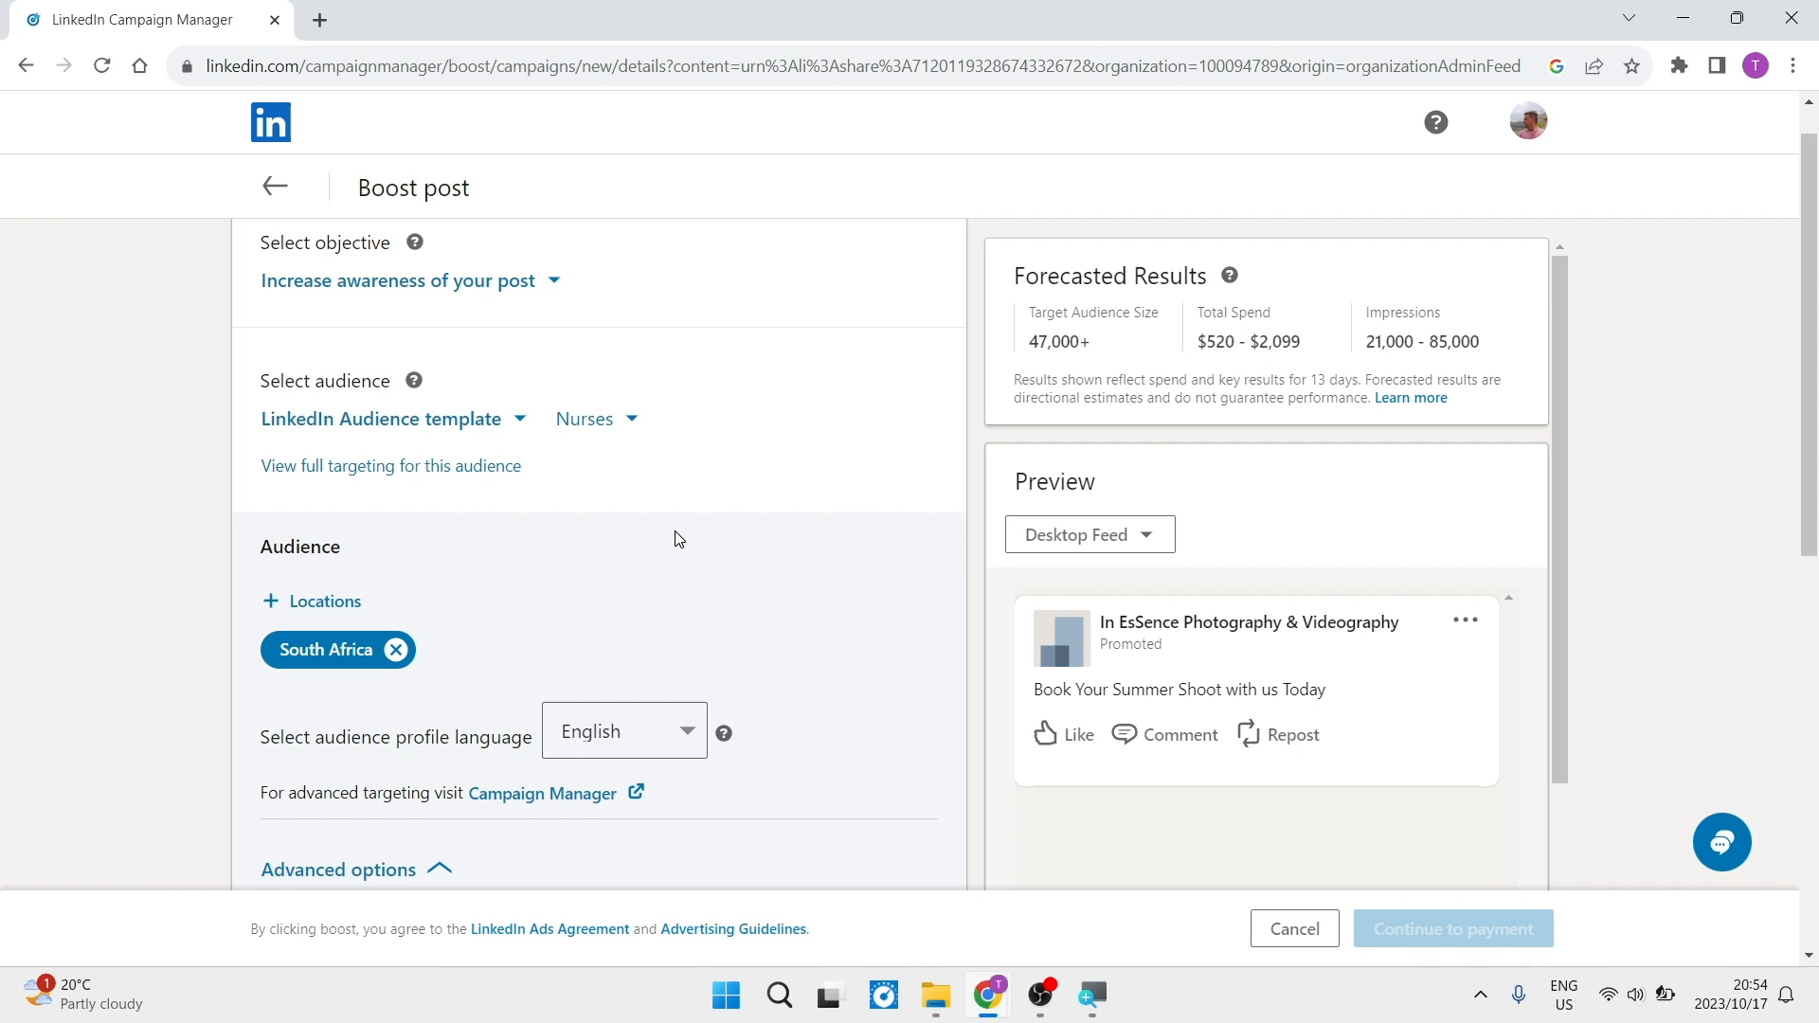
- Set the boost's start date to 10/19/2023, keeping 10/29/2023 as the end date
{"action": "scroll", "coordinate": [629, 614], "scroll_direction": "down", "scroll_amount": 2}
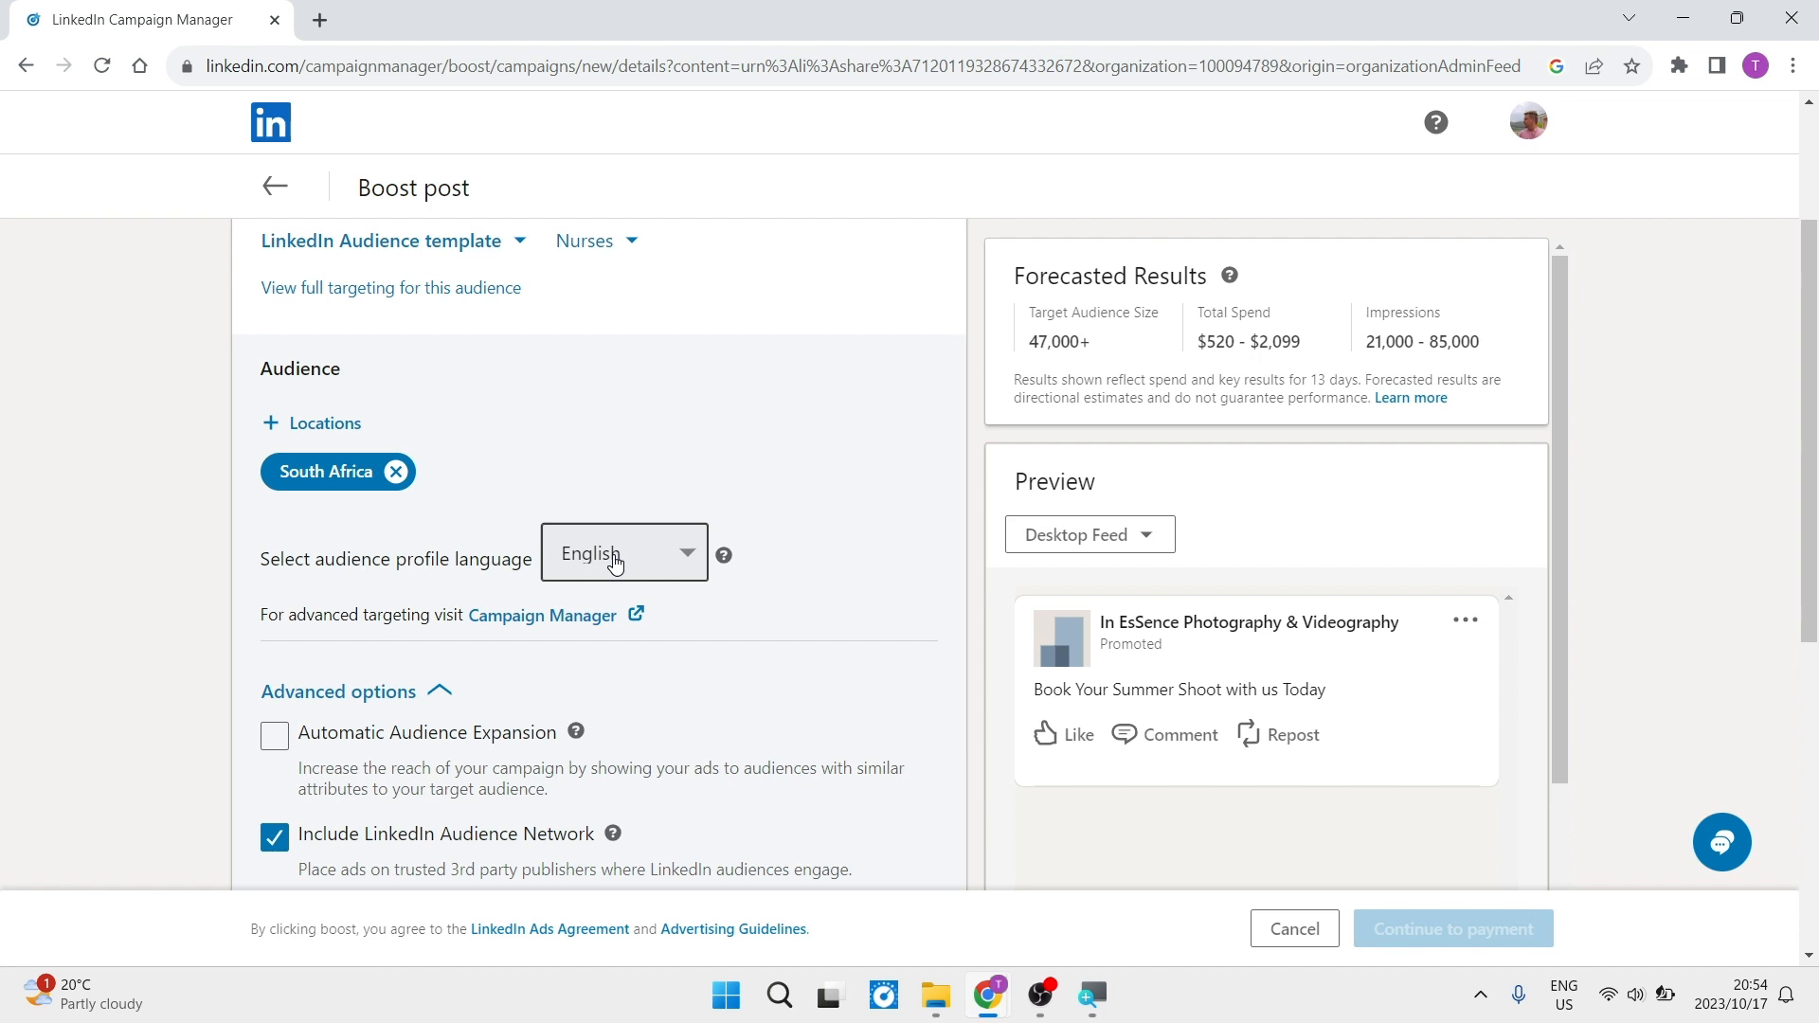
{"action": "scroll", "coordinate": [615, 561], "scroll_direction": "down", "scroll_amount": 2}
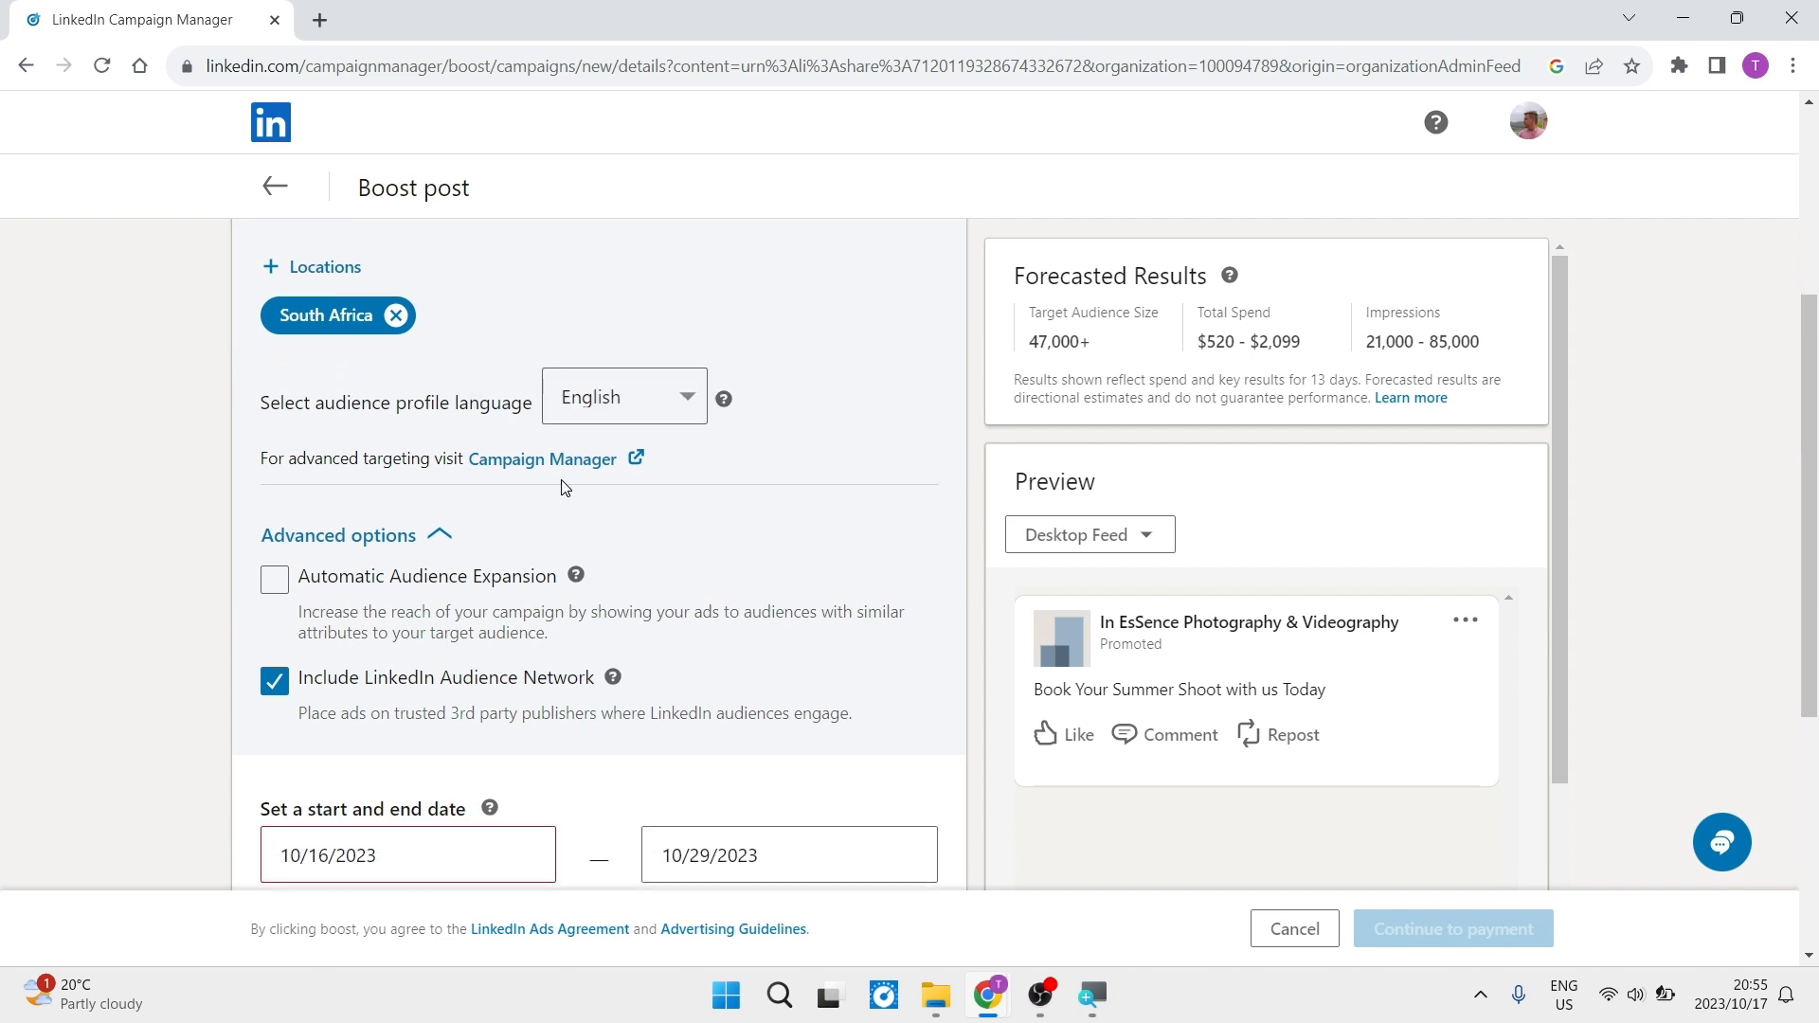
{"action": "scroll", "coordinate": [566, 517], "scroll_direction": "down", "scroll_amount": 2}
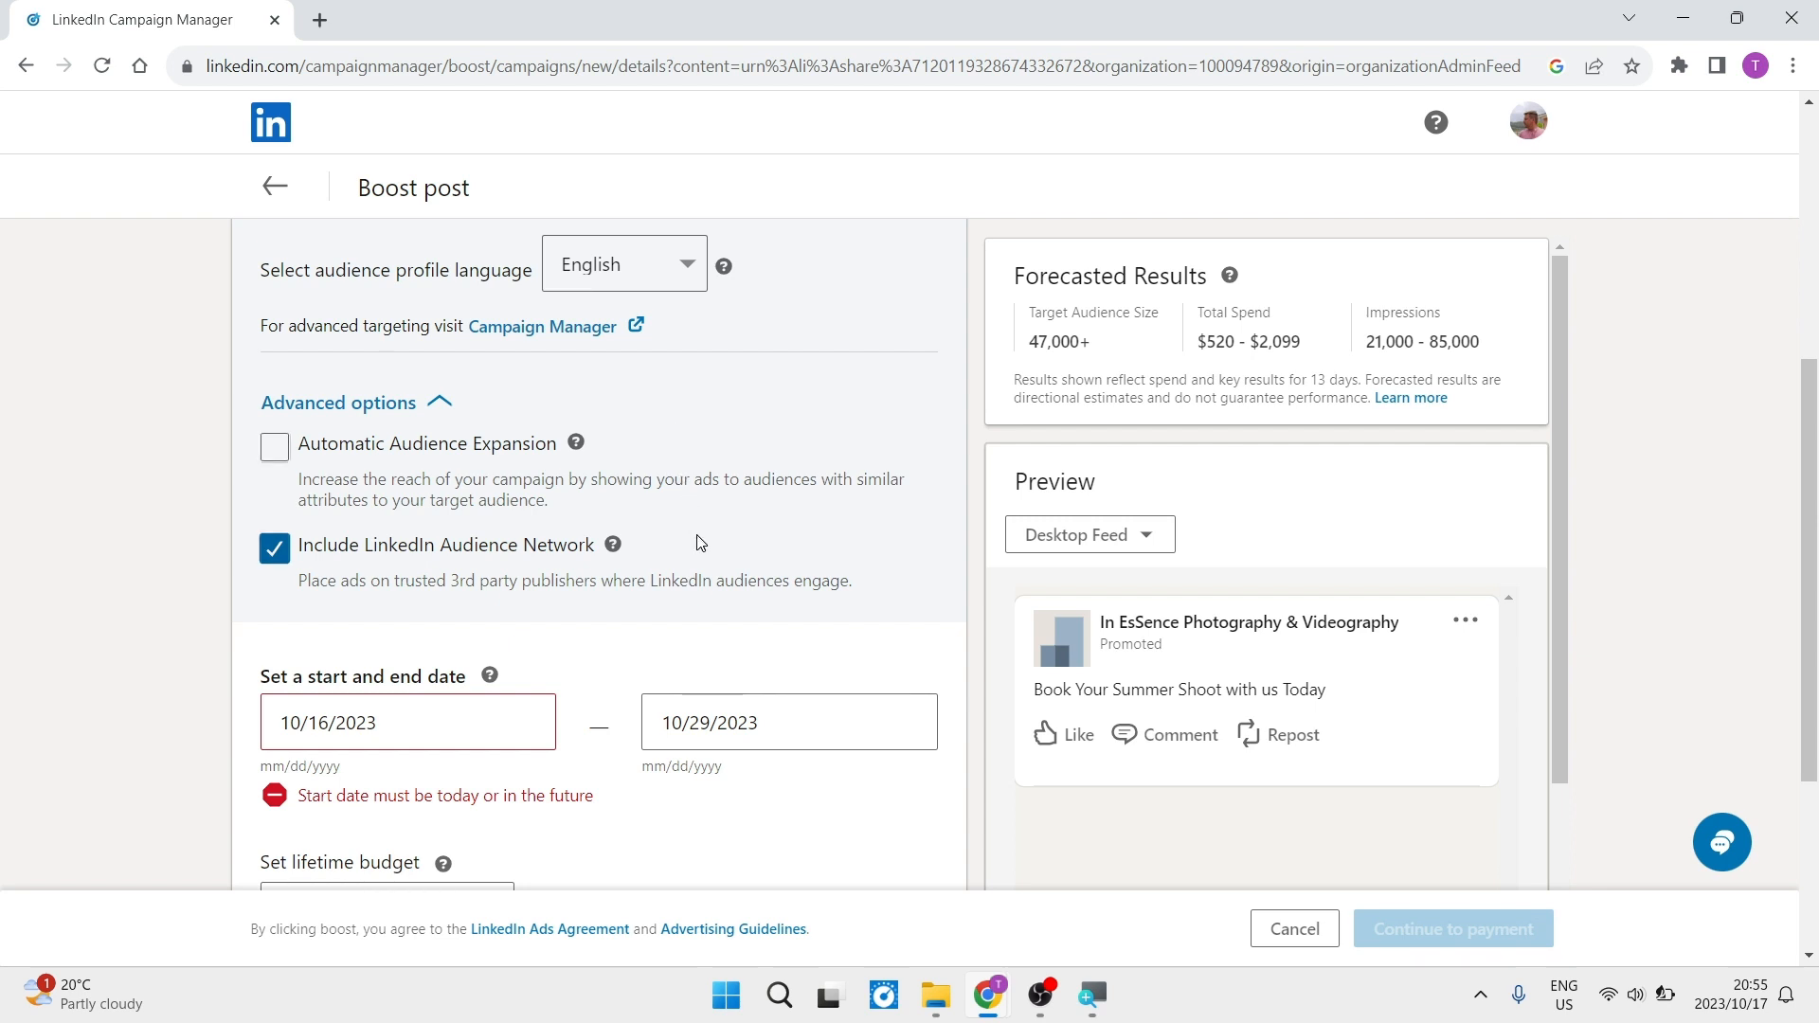
{"action": "scroll", "coordinate": [698, 536], "scroll_direction": "down", "scroll_amount": 2}
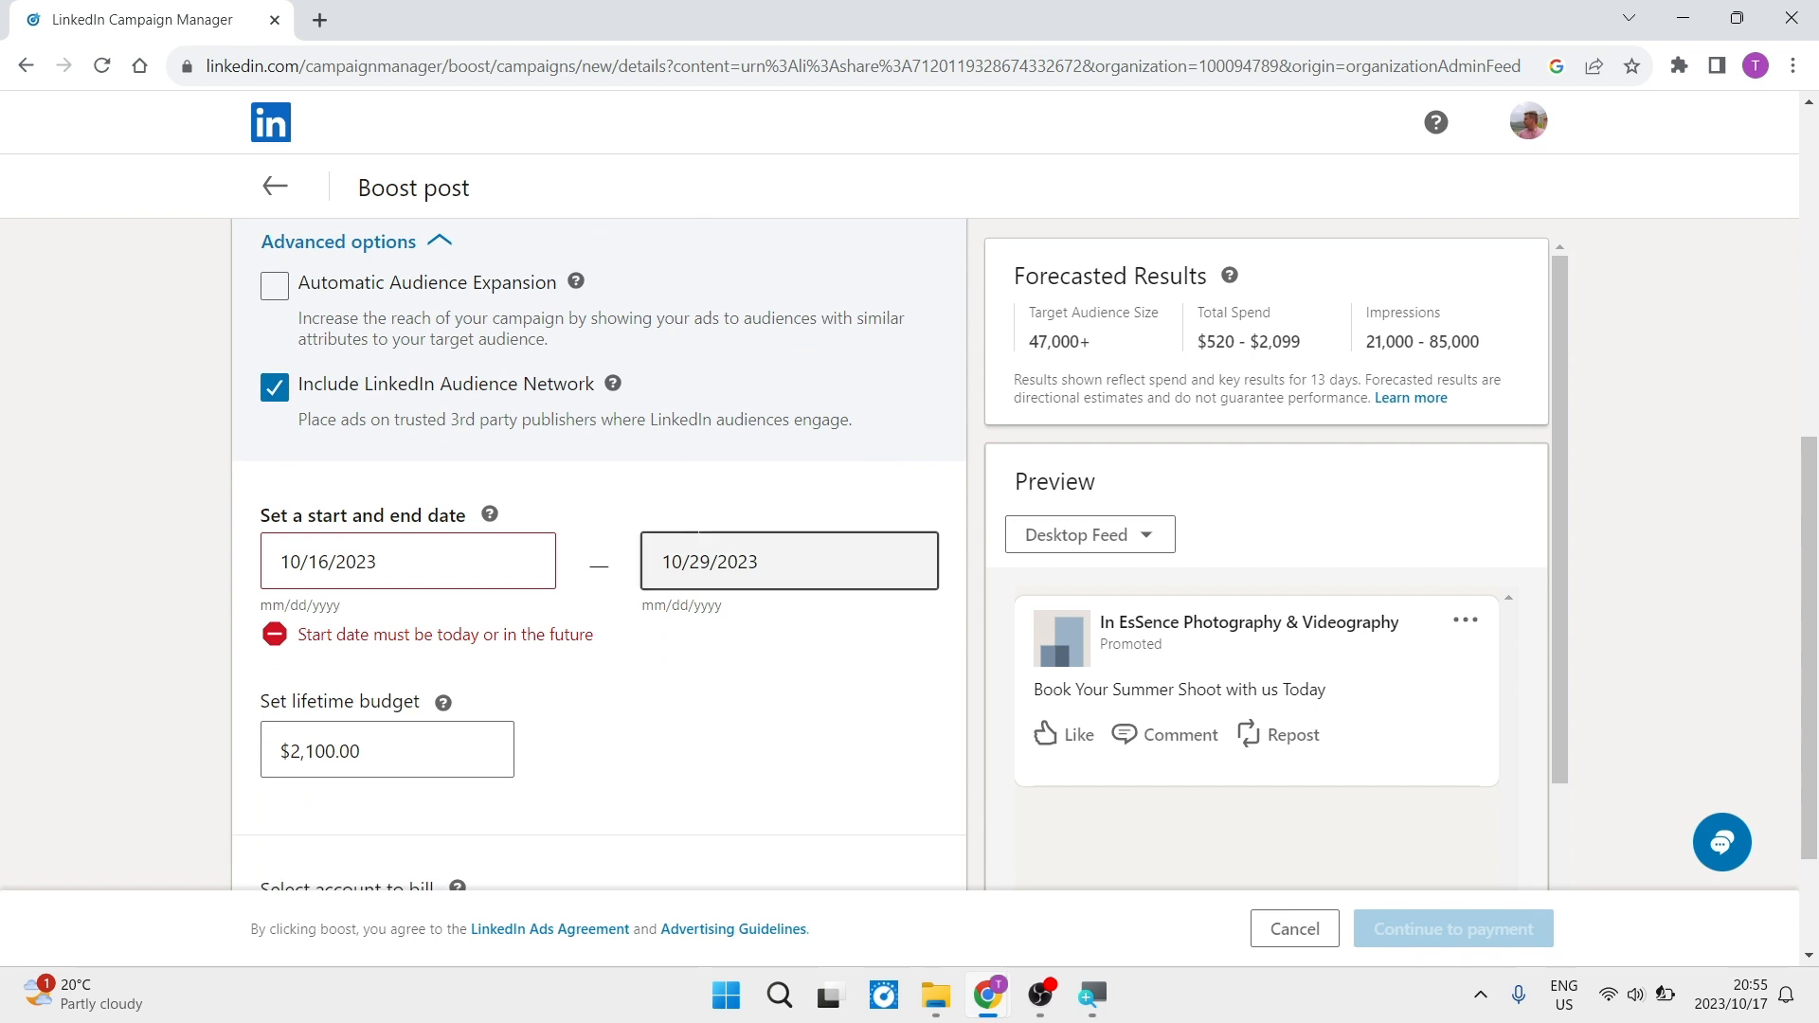
{"action": "scroll", "coordinate": [697, 541], "scroll_direction": "down", "scroll_amount": 1}
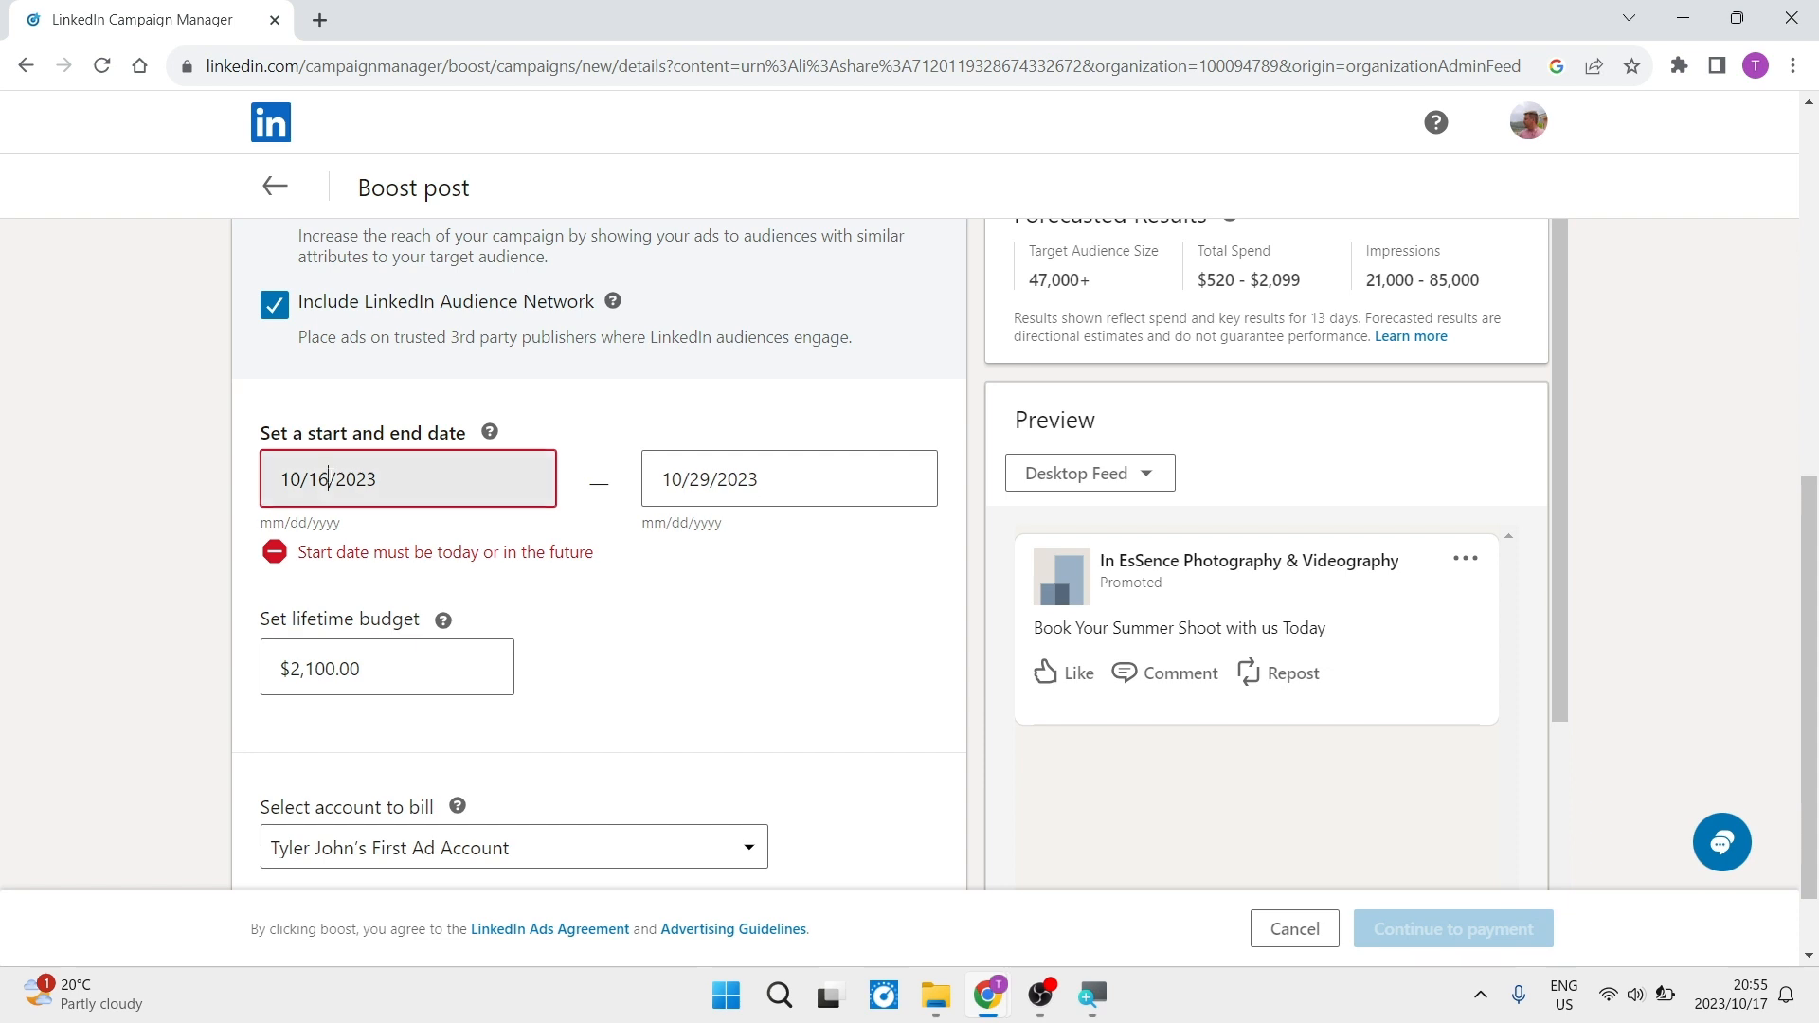
{"action": "left_click", "coordinate": [322, 480]}
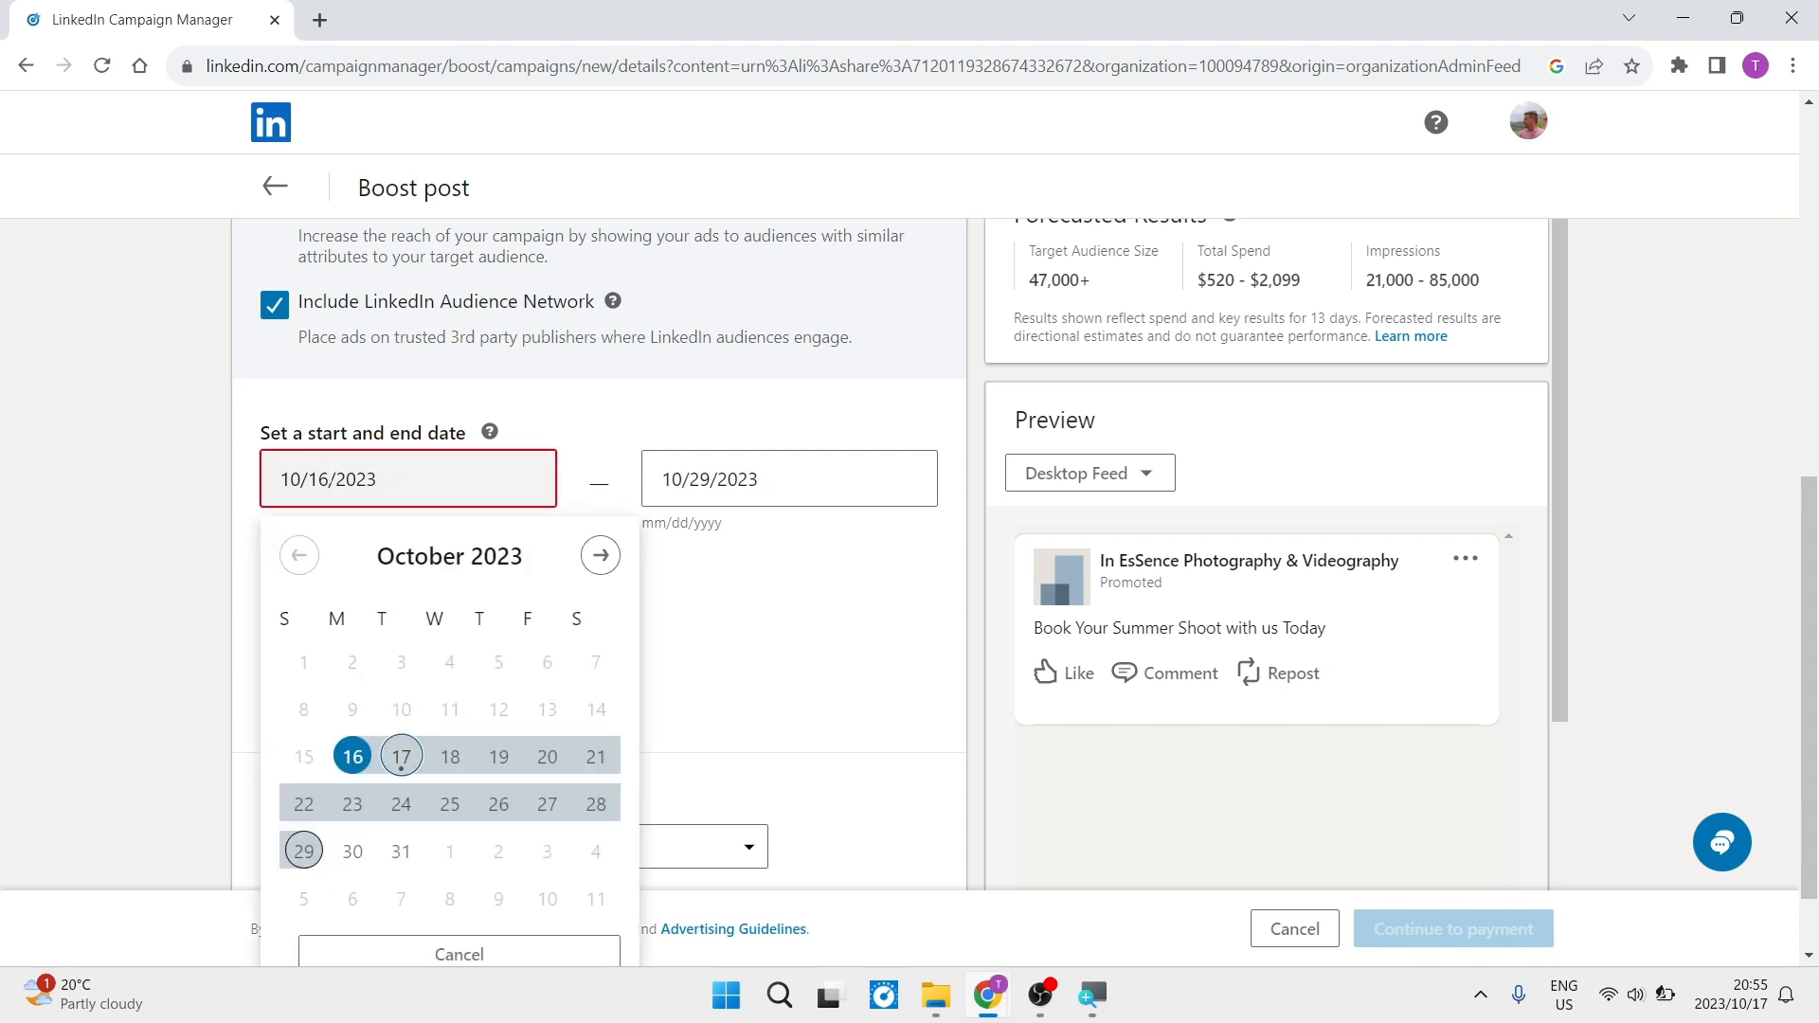
{"action": "left_click", "coordinate": [328, 479]}
{"action": "key", "text": "BackSpace"}
{"action": "type", "text": "9"}
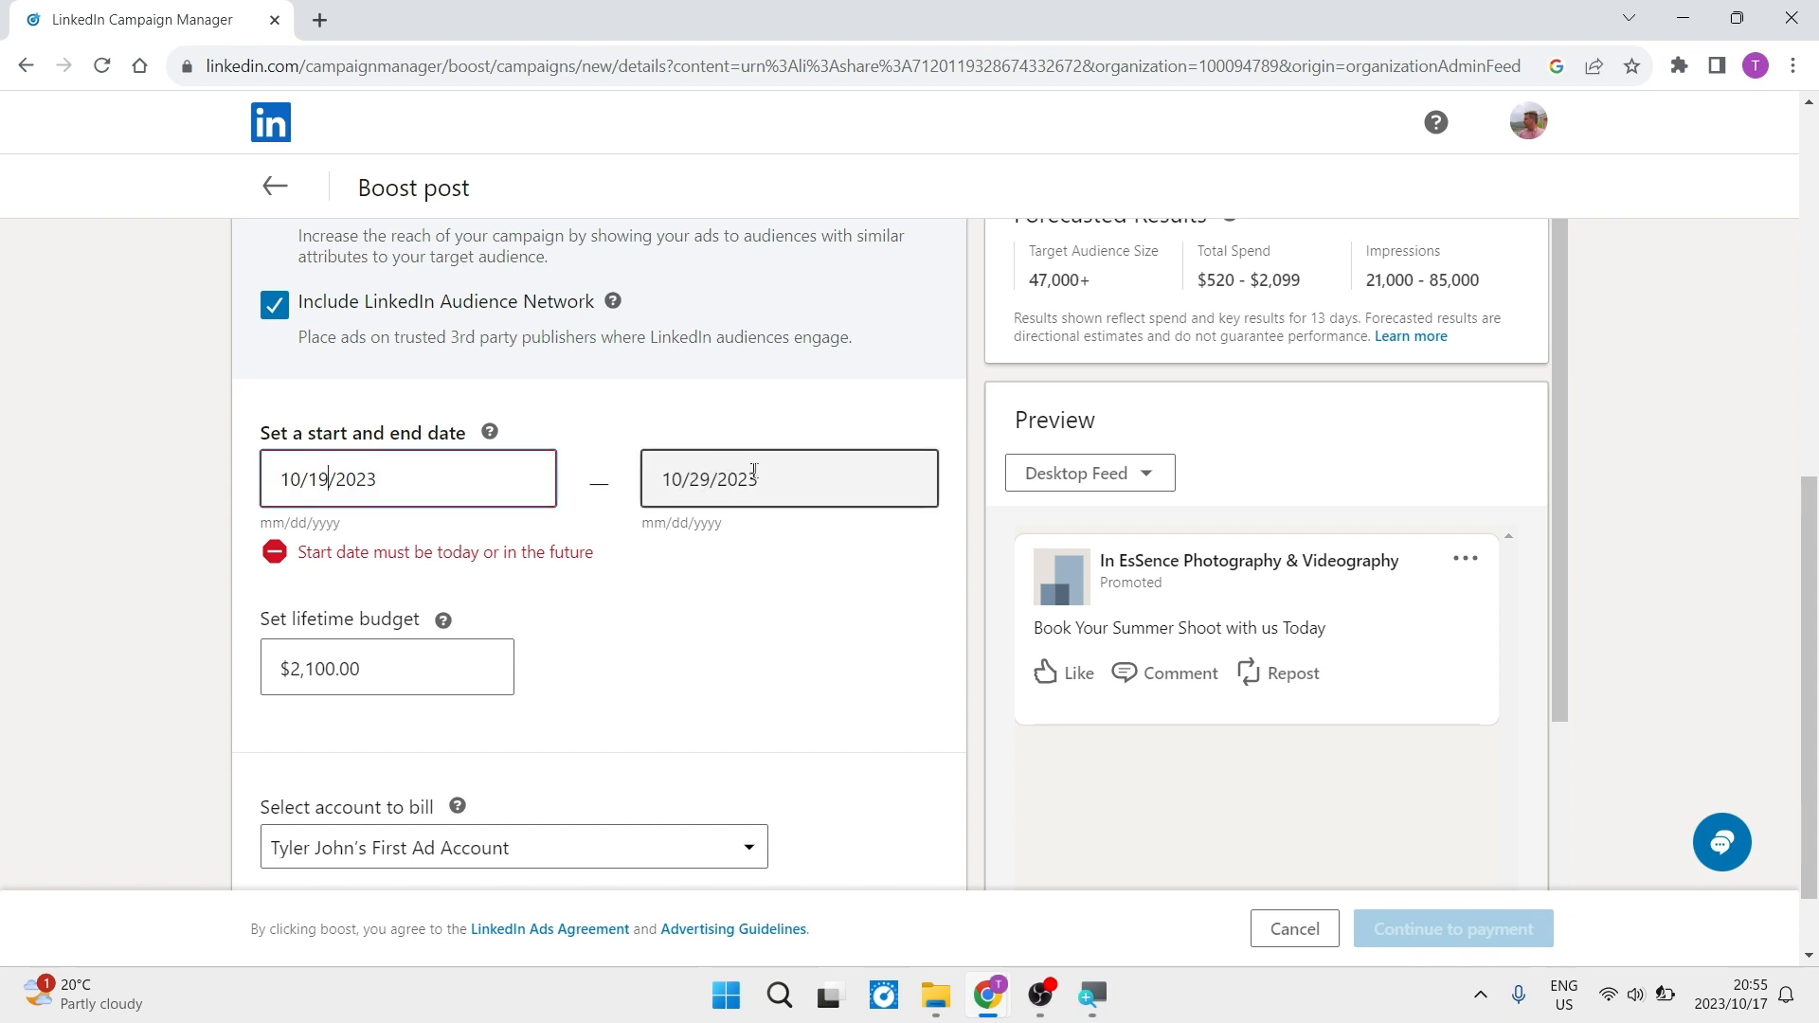
{"action": "left_click", "coordinate": [680, 477]}
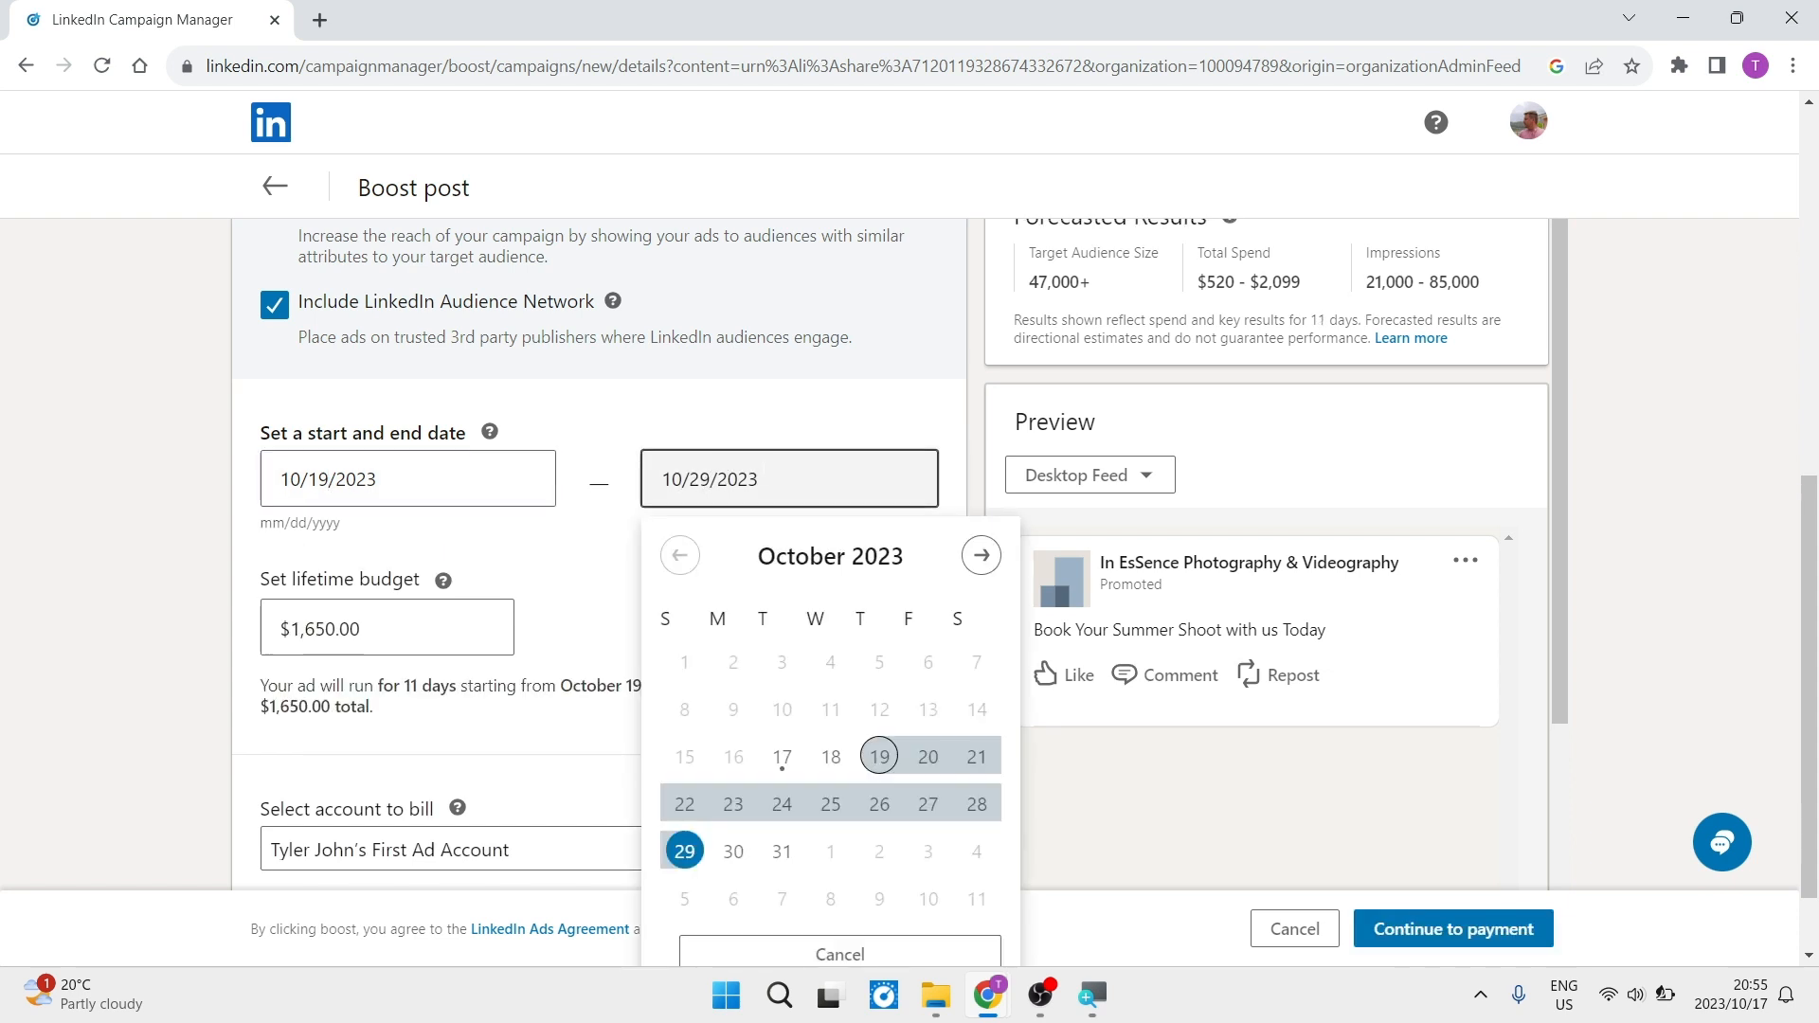
{"action": "left_click", "coordinate": [606, 420]}
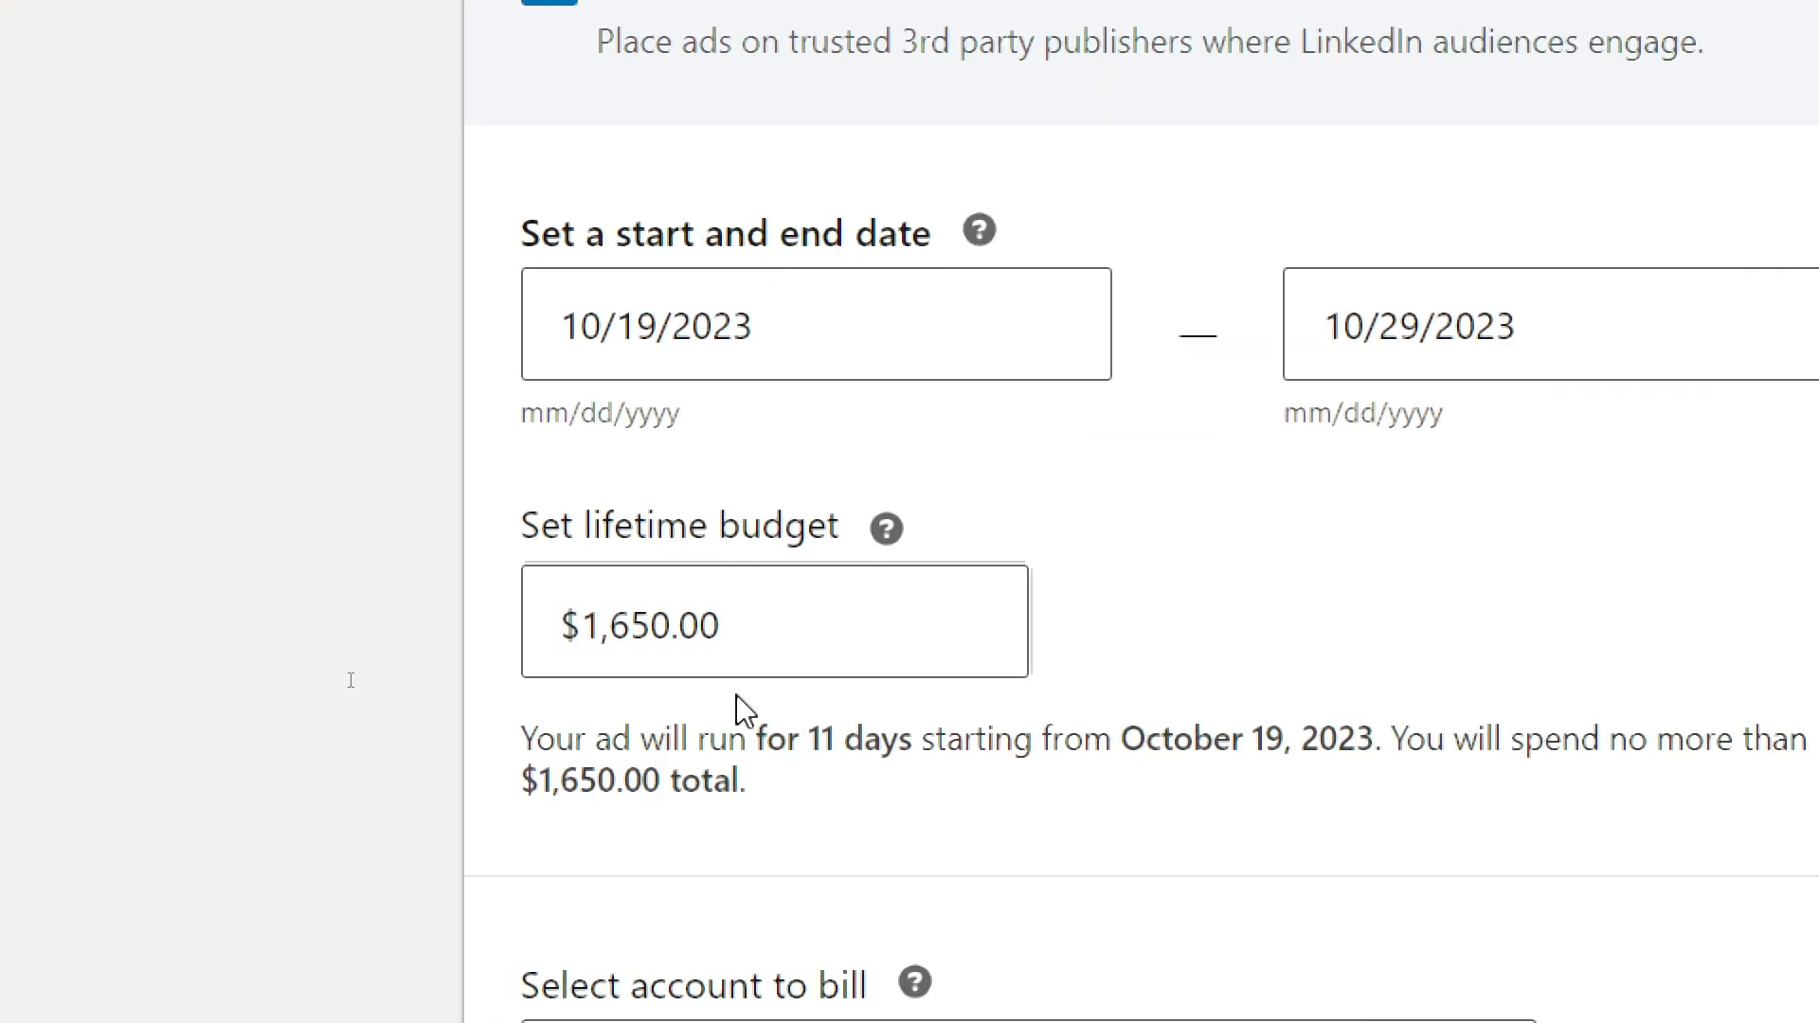
- Set the boost's lifetime budget to $110.00
{"action": "left_click", "coordinate": [728, 642]}
{"action": "key", "text": "BackSpace"}
{"action": "key", "text": "BackSpace"}
{"action": "key", "text": "BackSpace"}
{"action": "key", "text": "BackSpace"}
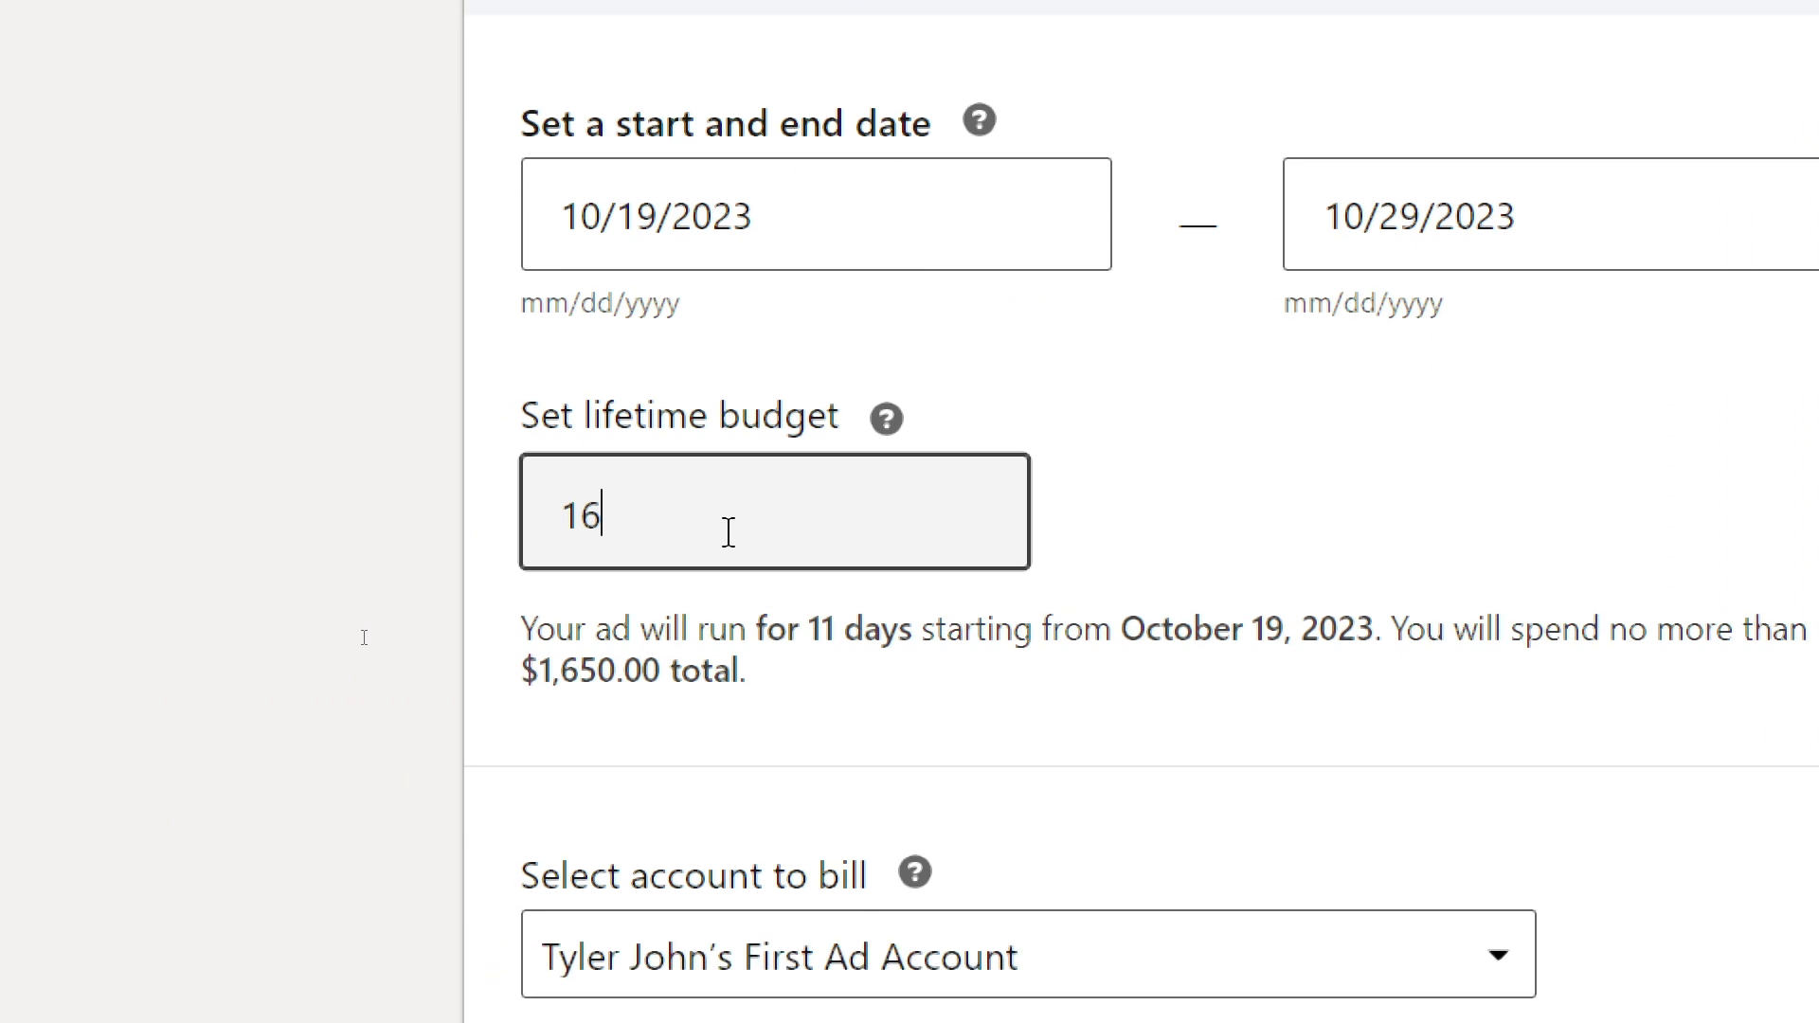
{"action": "type", "text": "100"}
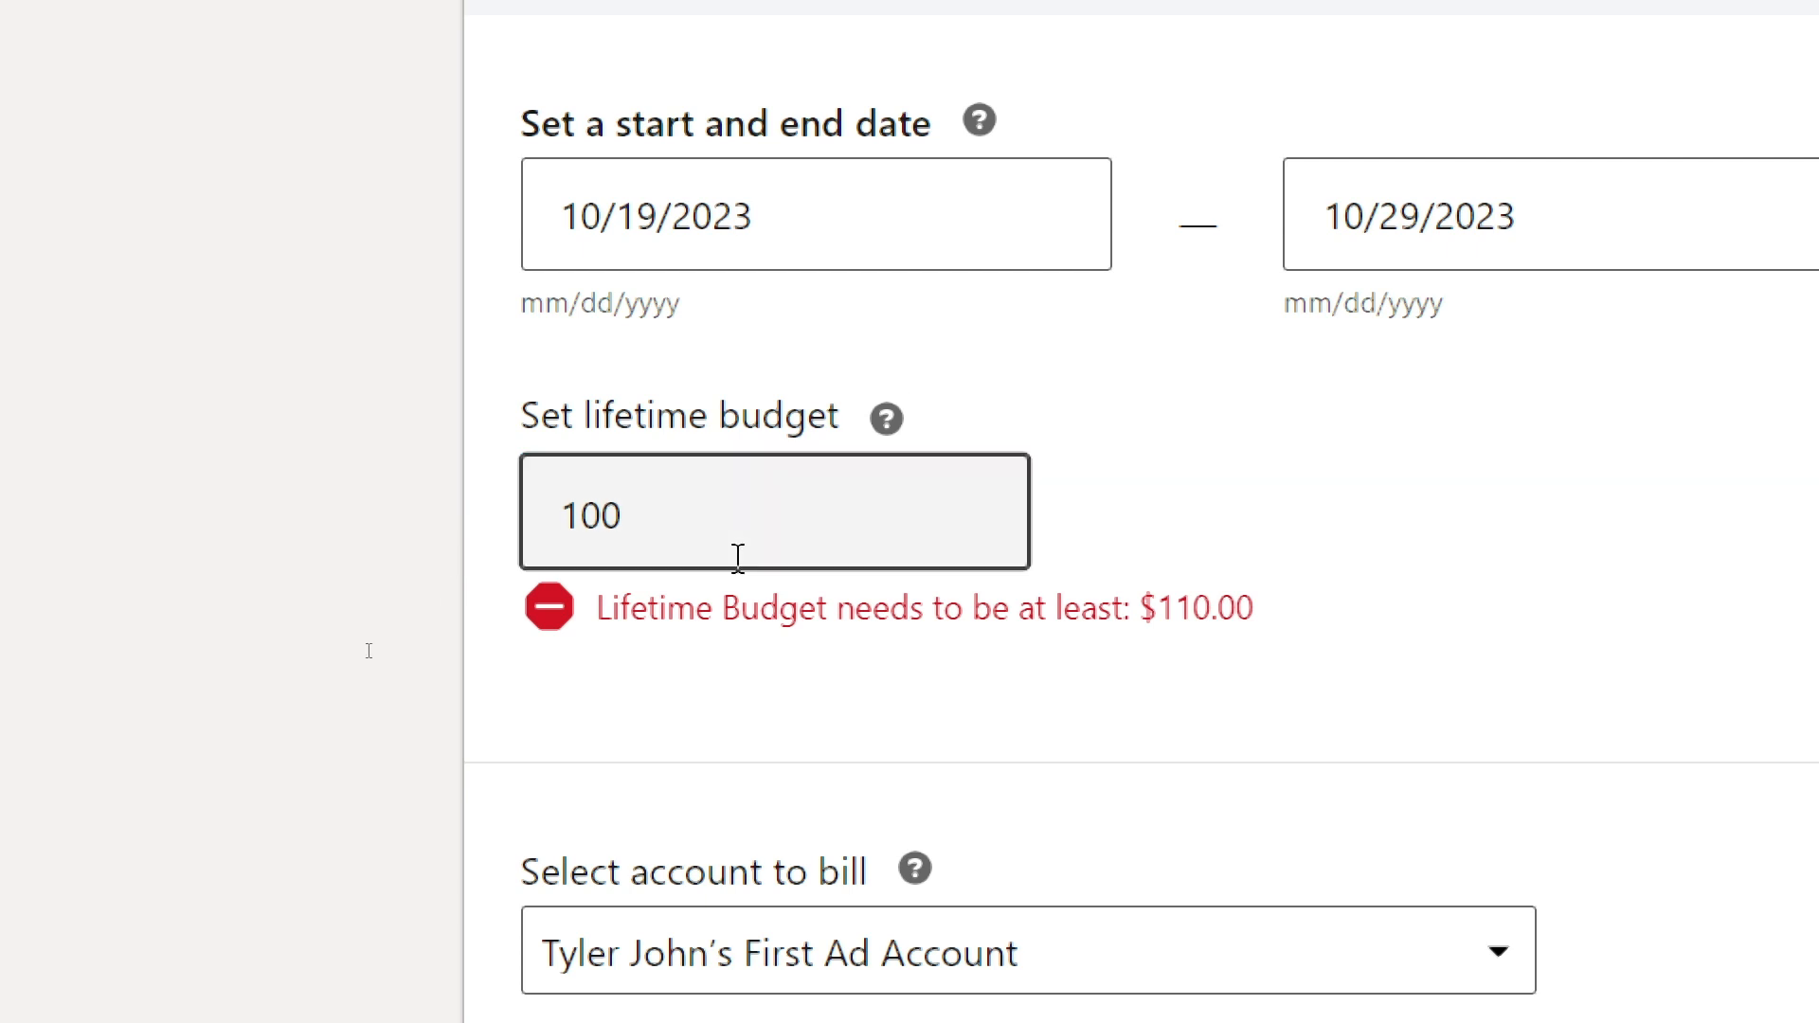
{"action": "key", "text": "BackSpace"}
{"action": "key", "text": "BackSpace"}
{"action": "type", "text": "10"}
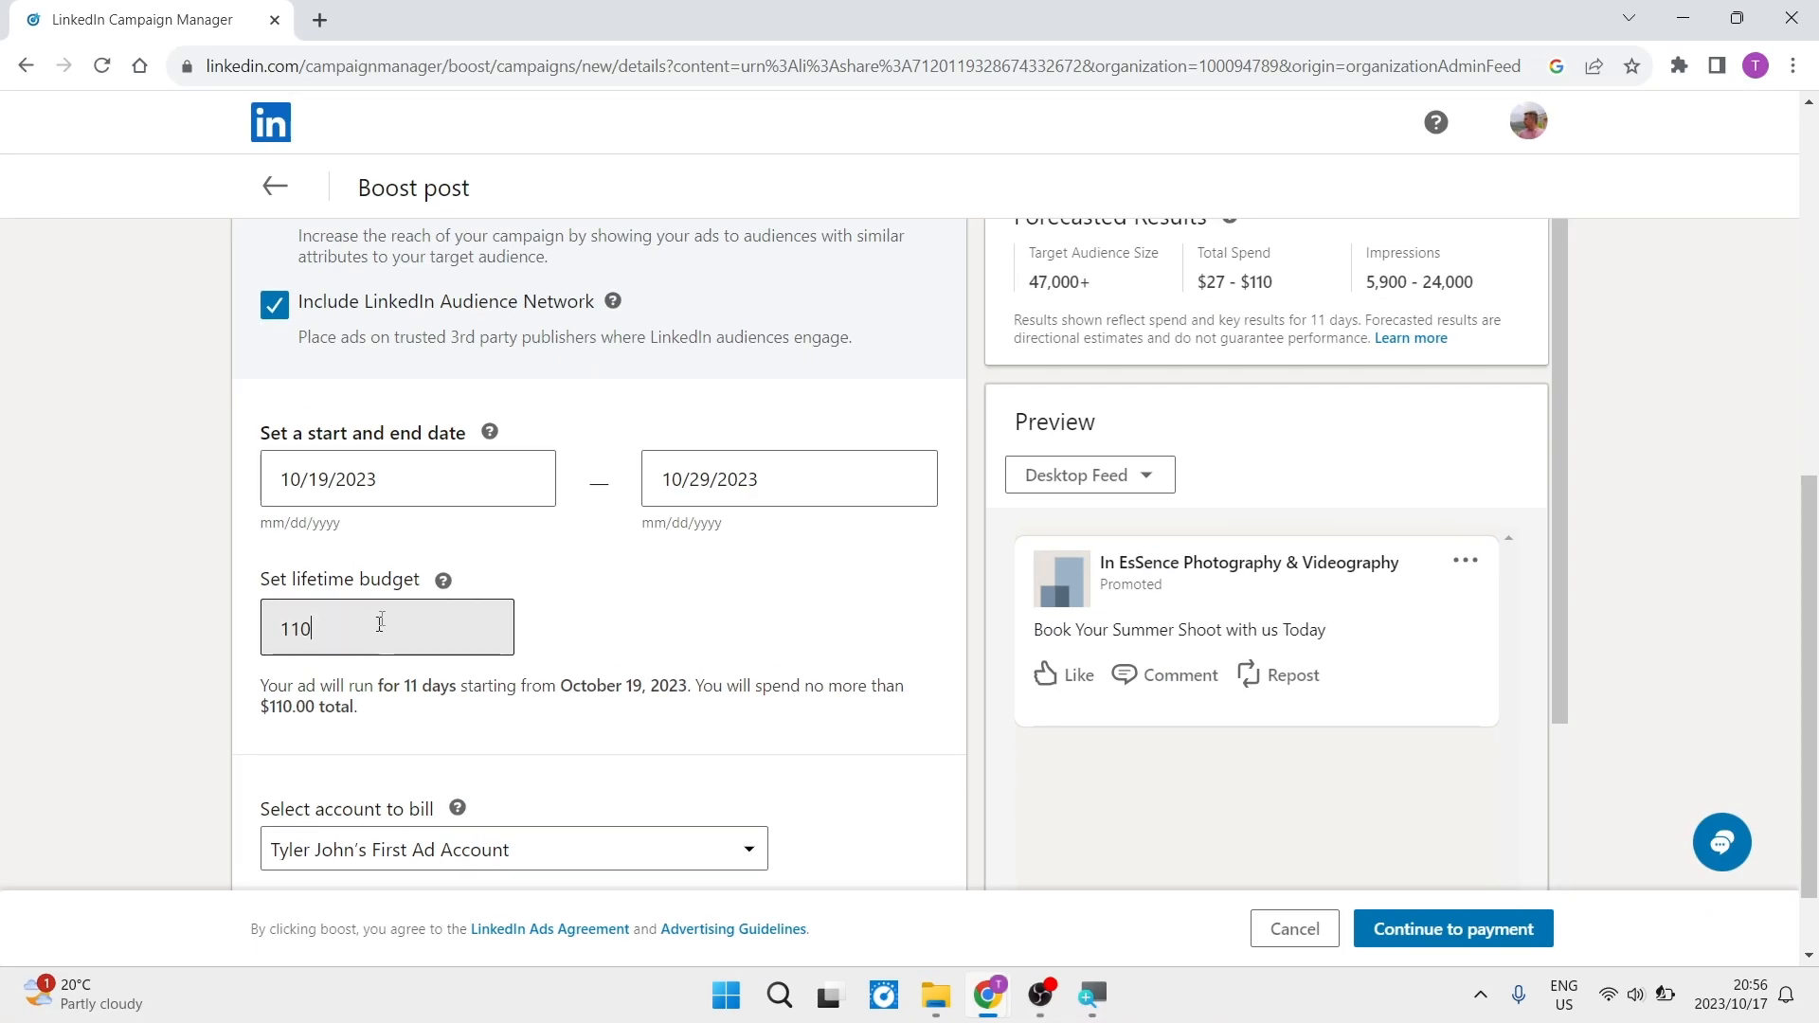
{"action": "left_click", "coordinate": [555, 589]}
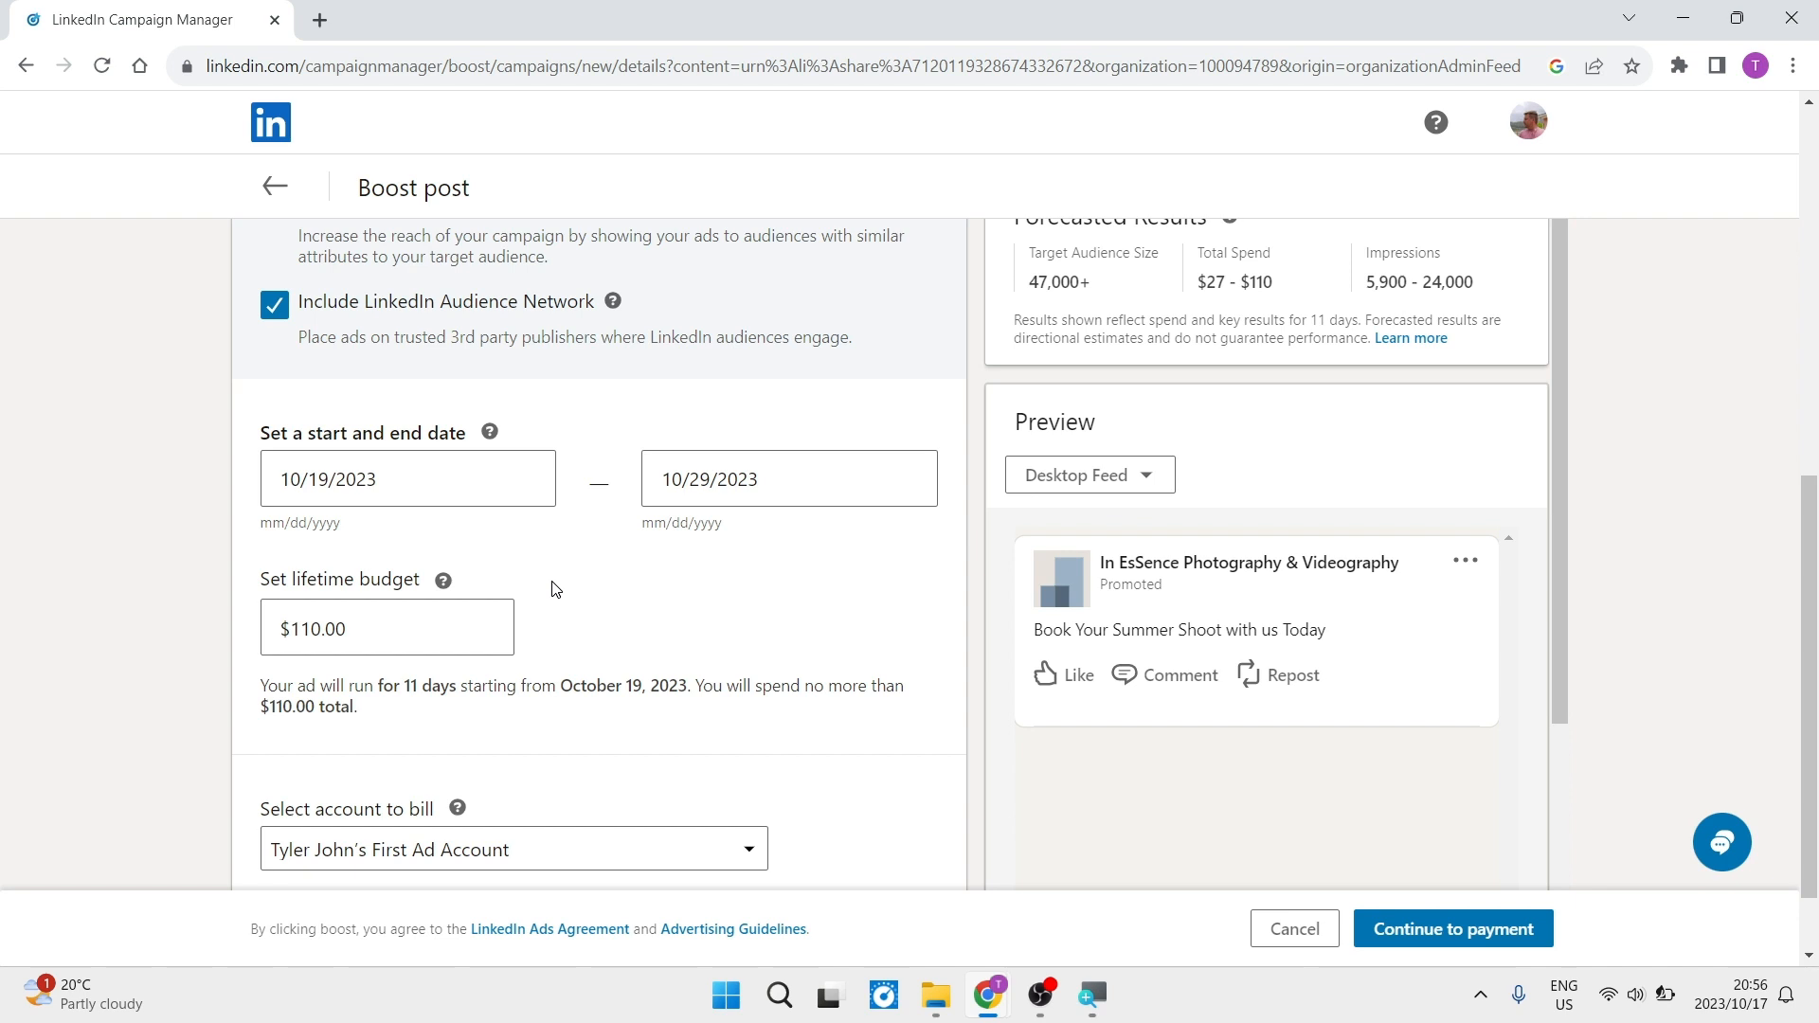
- Select the existing first ad account as the account to bill for the boost
{"action": "scroll", "coordinate": [569, 613], "scroll_direction": "down", "scroll_amount": 1}
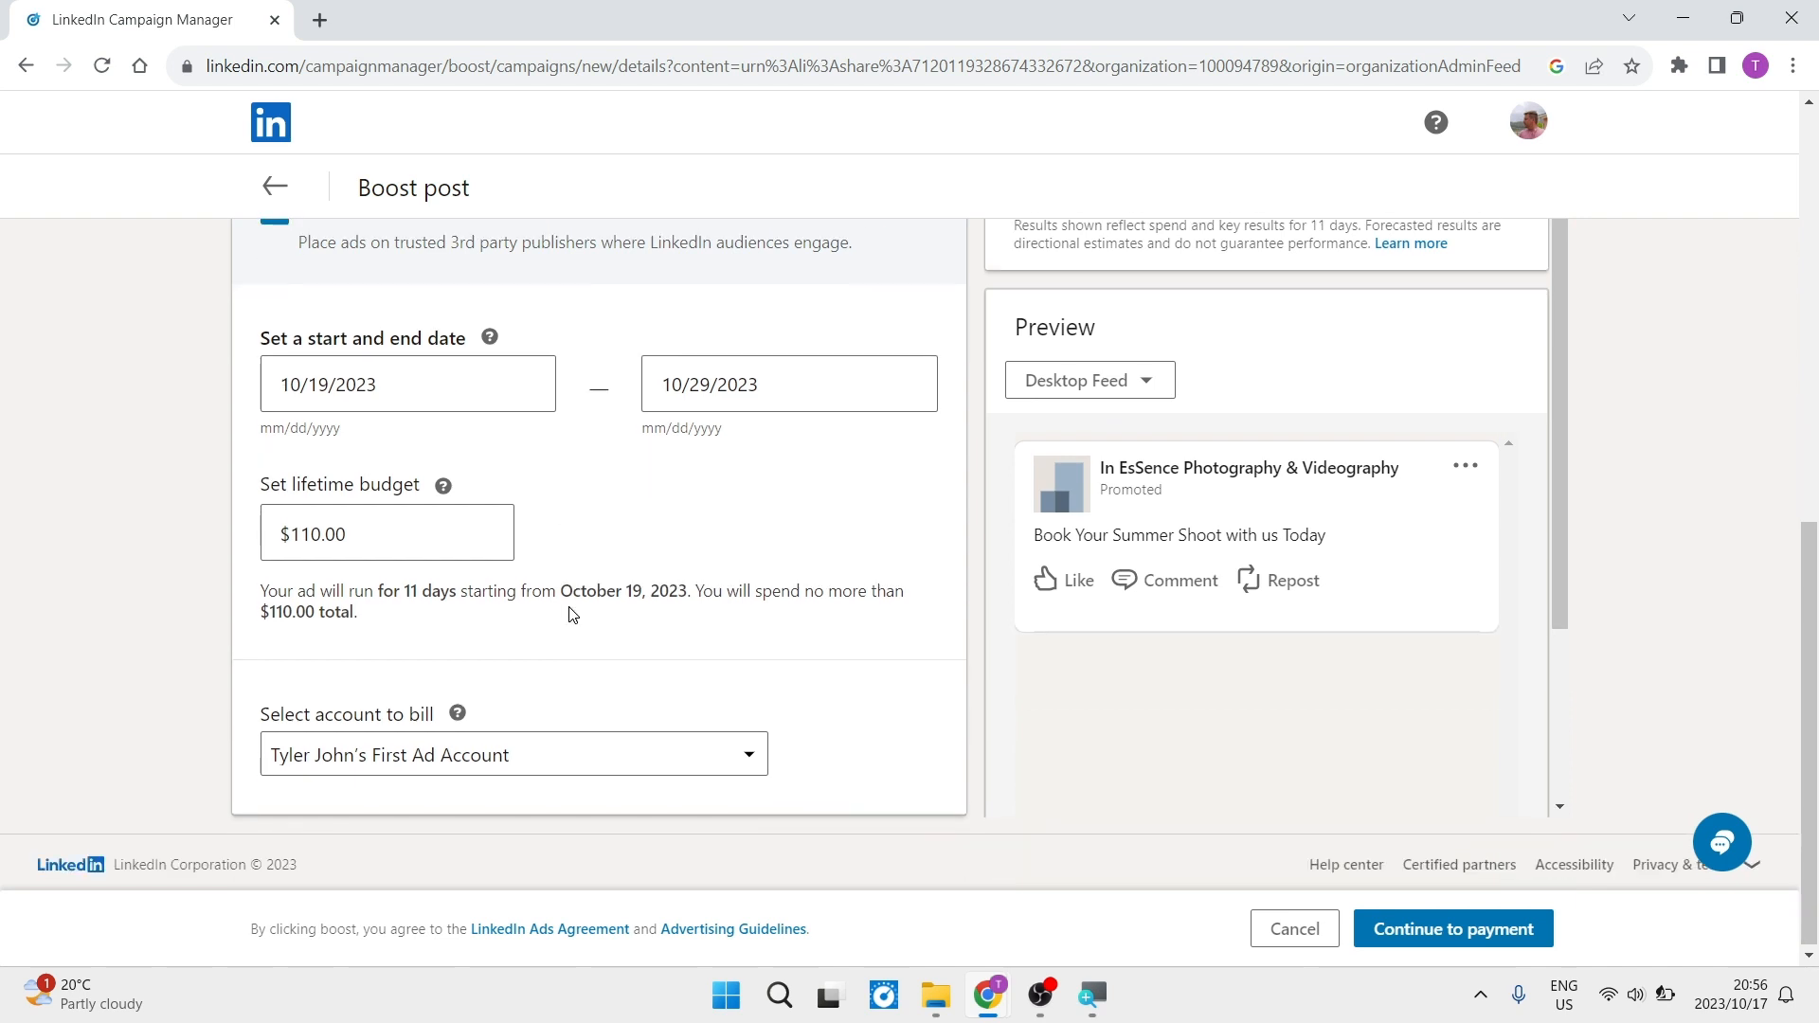
{"action": "left_click", "coordinate": [312, 548]}
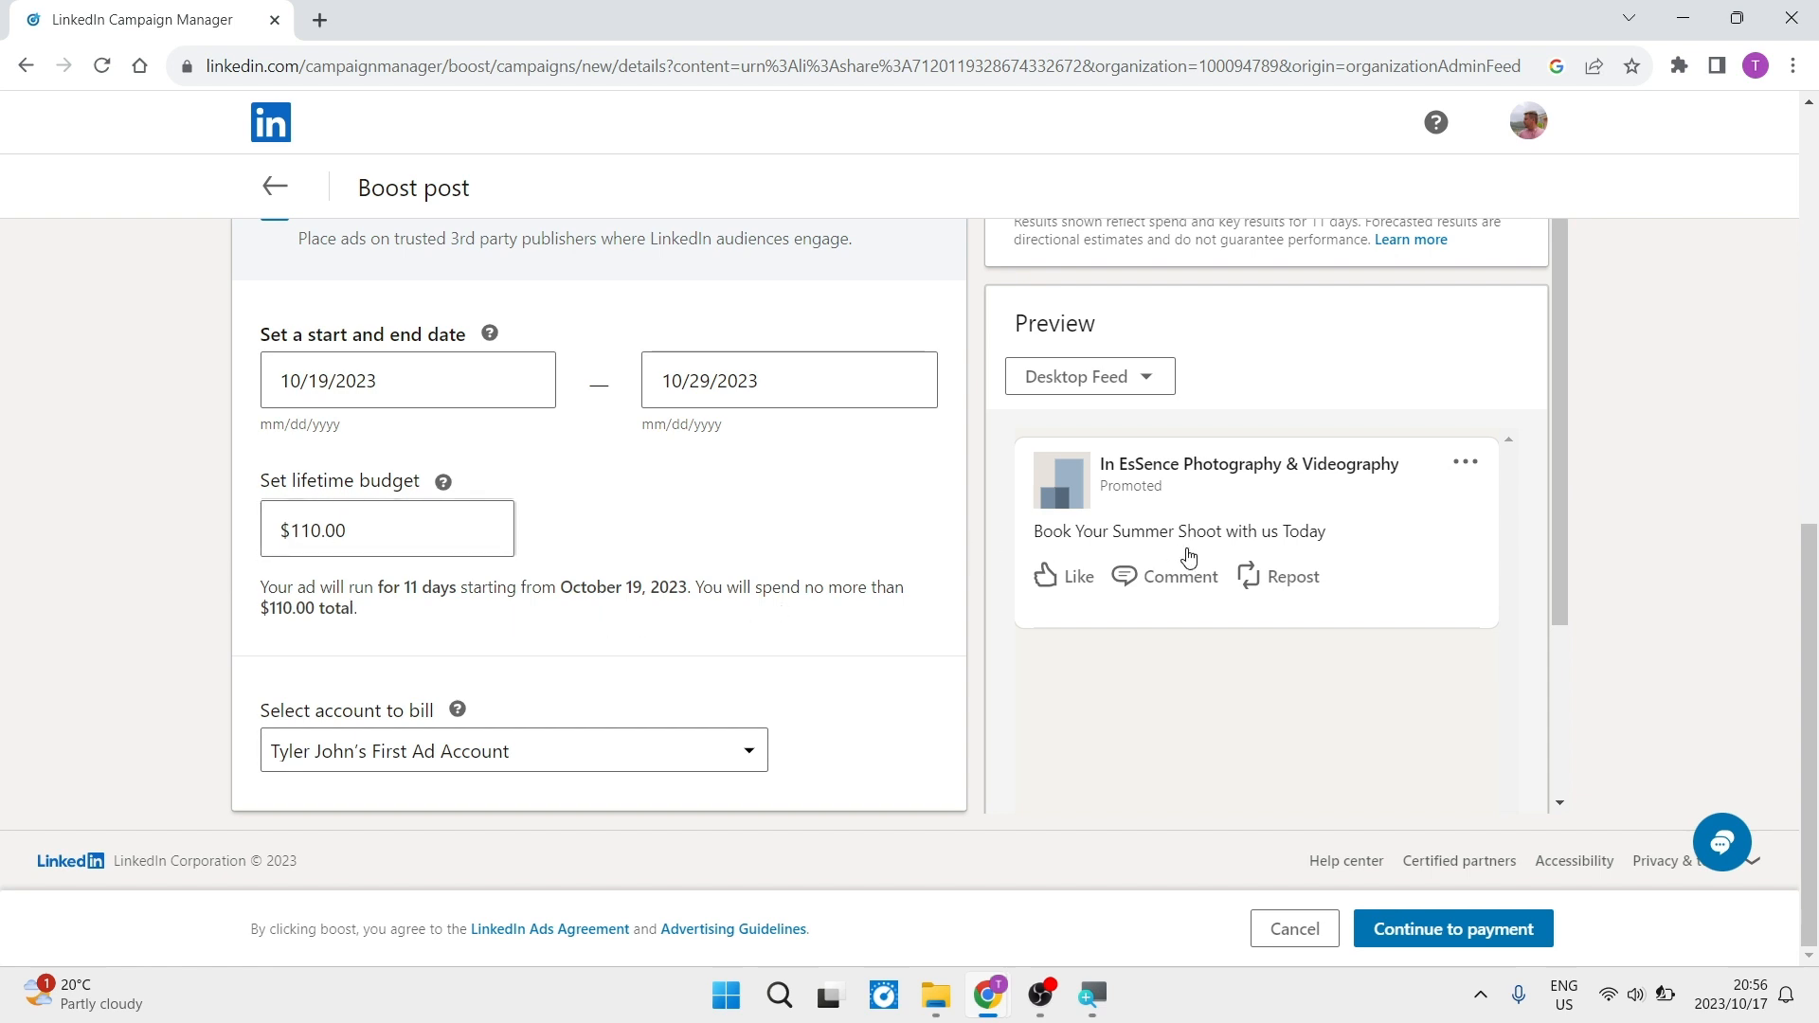
{"action": "scroll", "coordinate": [1187, 547], "scroll_direction": "down", "scroll_amount": 3}
{"action": "scroll", "coordinate": [1186, 548], "scroll_direction": "up", "scroll_amount": 3}
{"action": "left_click", "coordinate": [515, 763]}
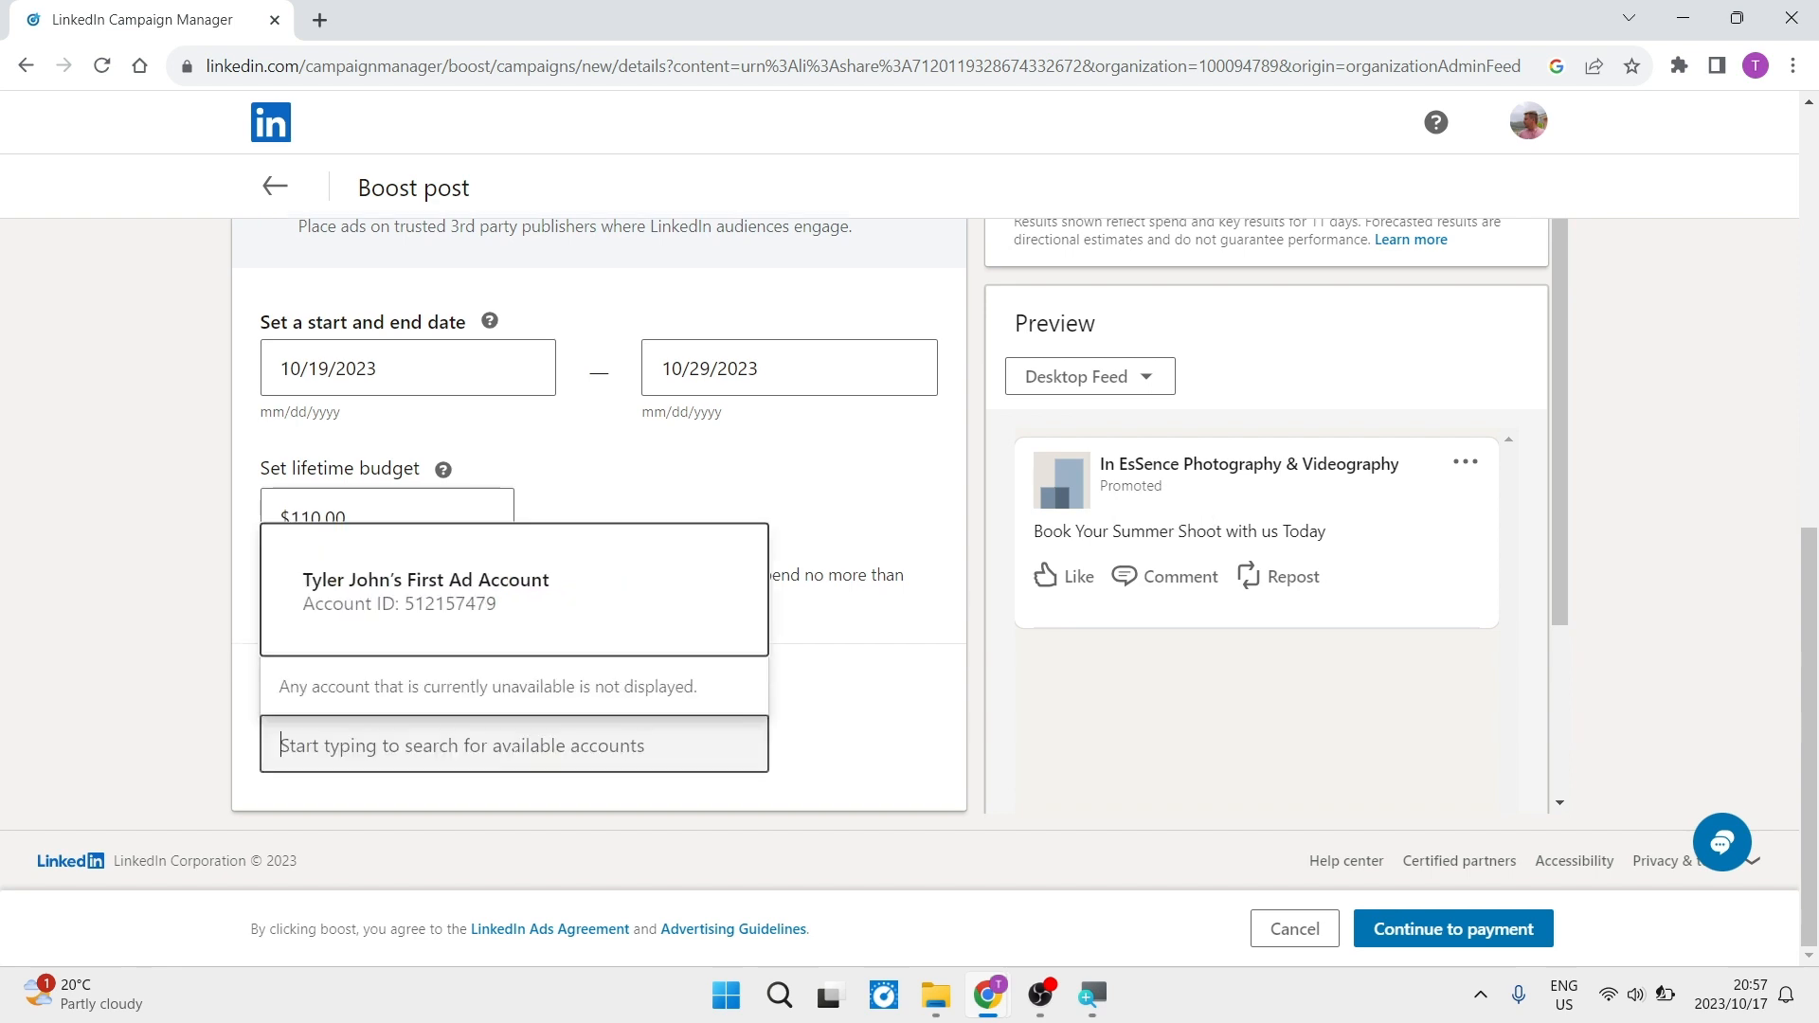
{"action": "left_click", "coordinate": [541, 610]}
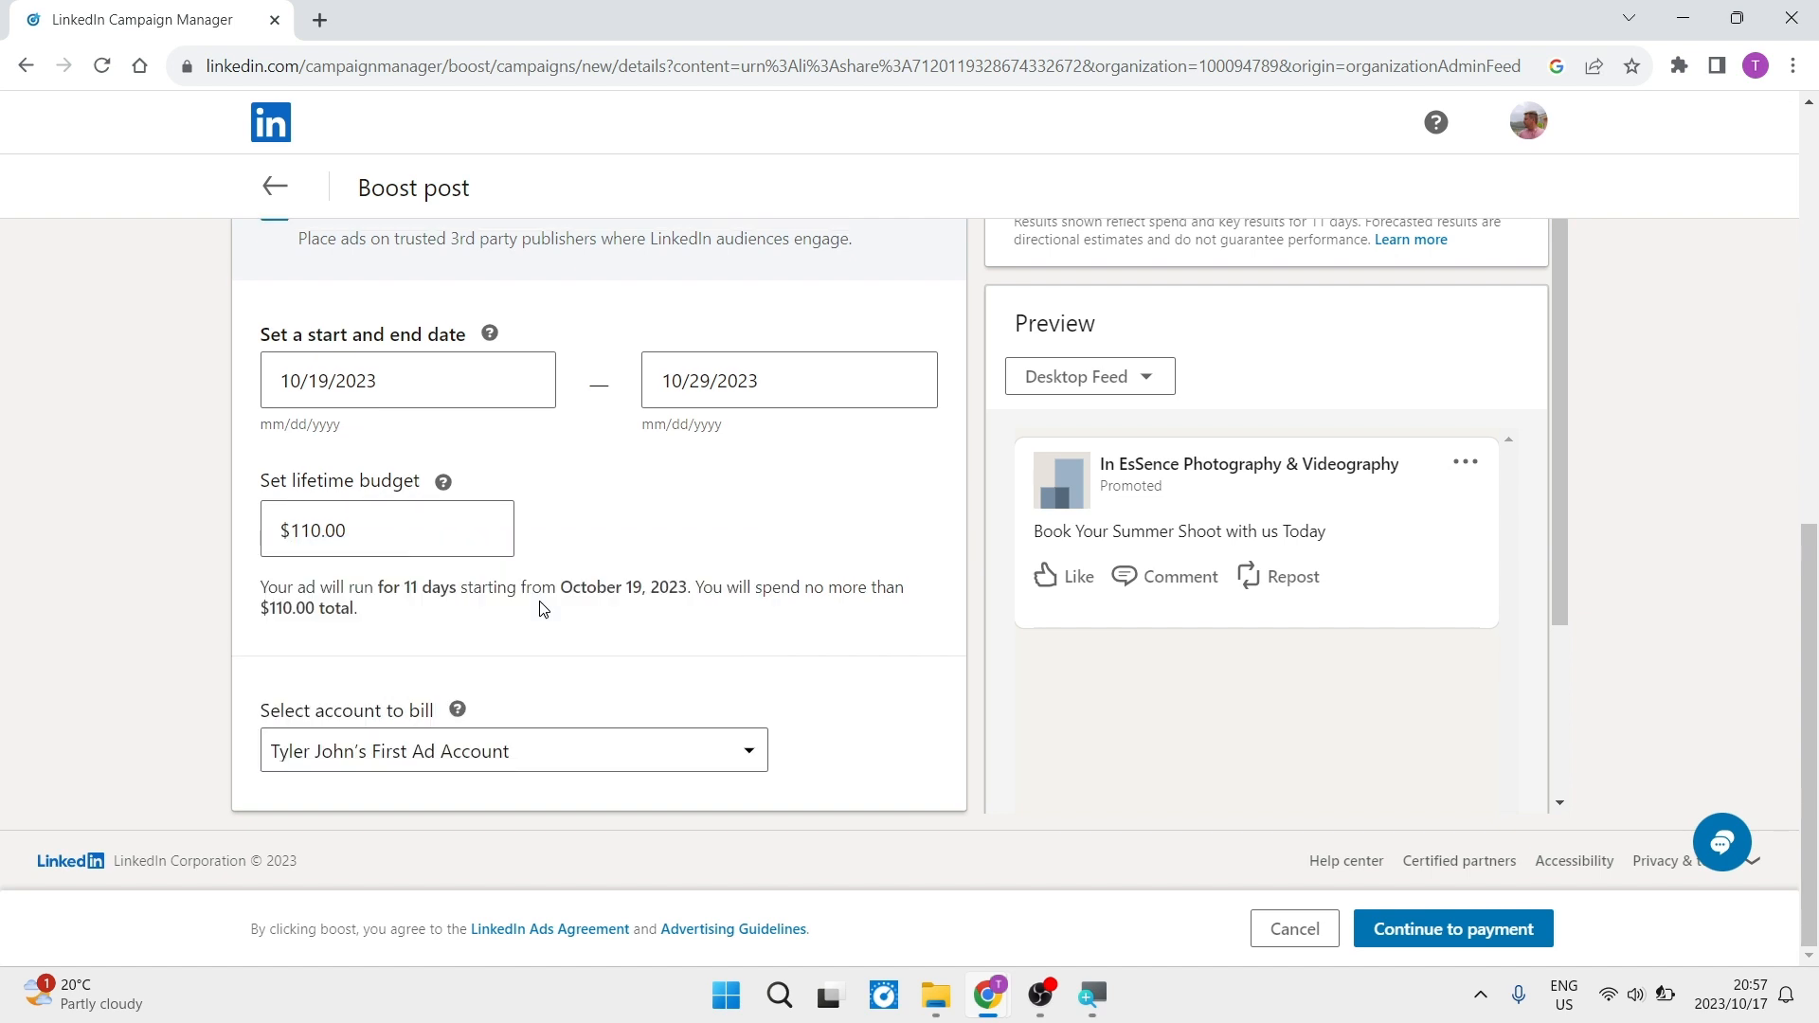
- Continue to payment and review the card, country and postal code fields of the billing information form
{"action": "left_click", "coordinate": [1451, 935]}
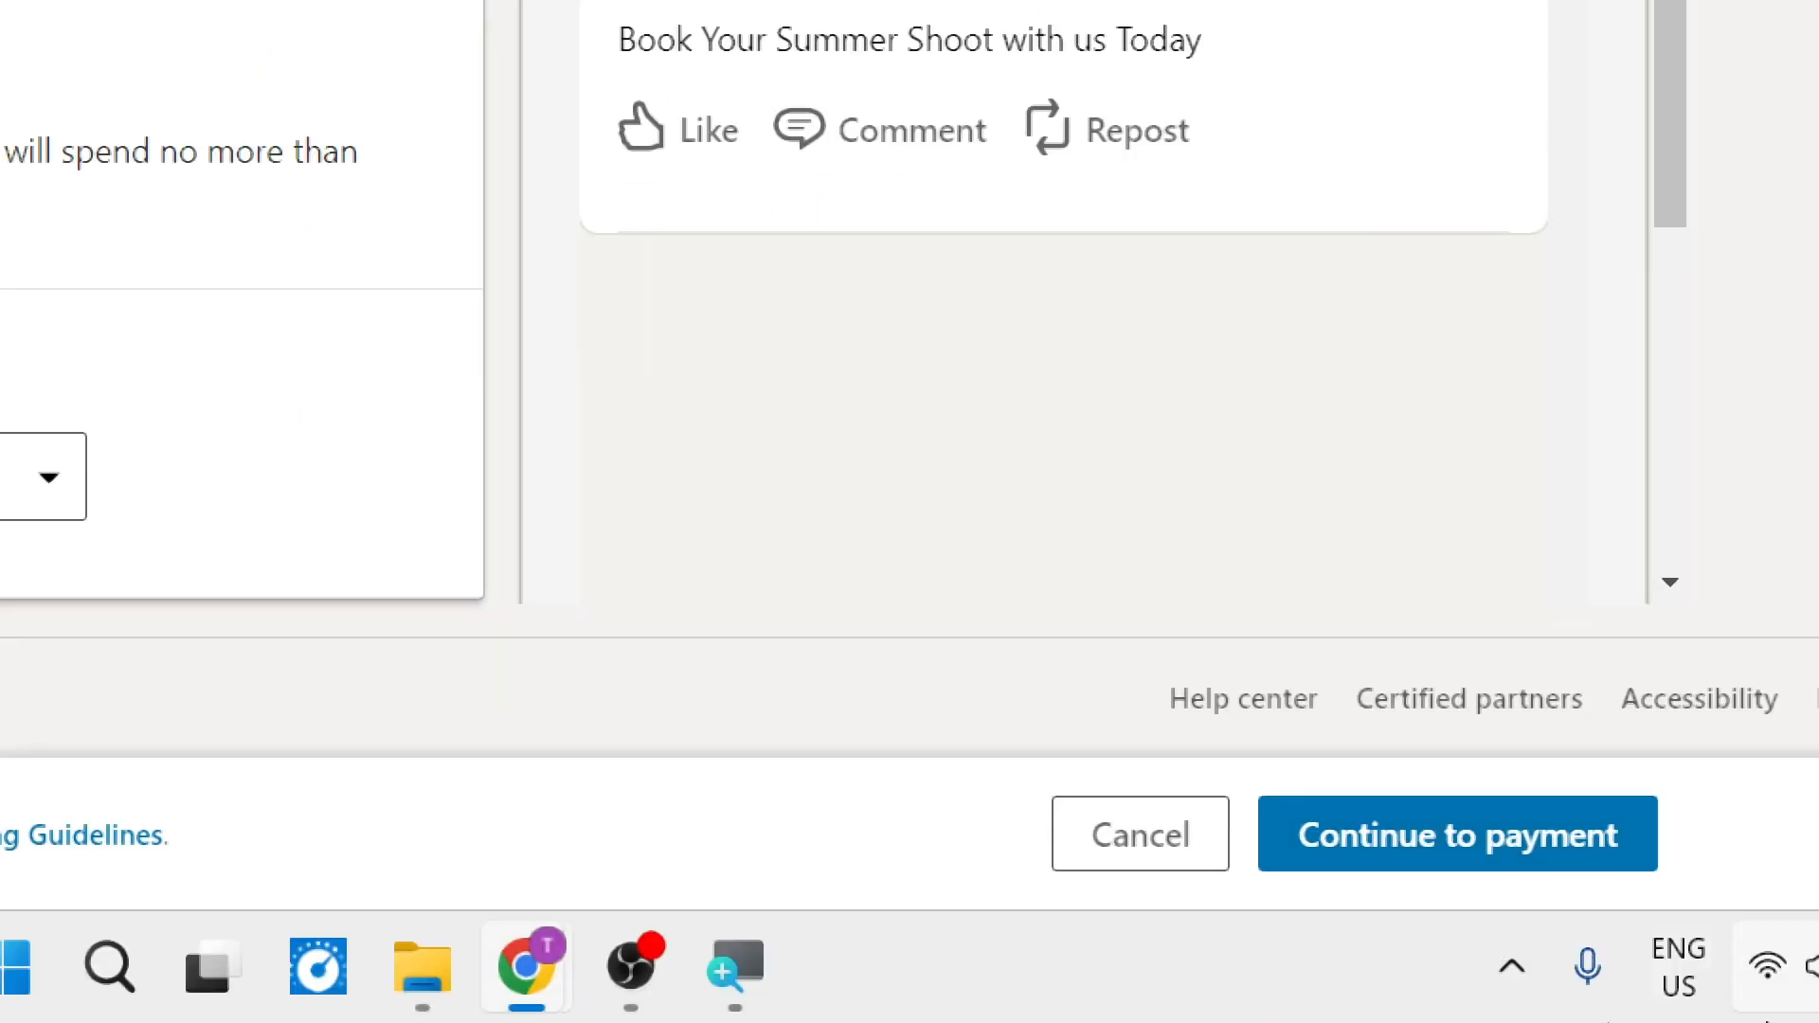
{"action": "left_click", "coordinate": [1544, 842]}
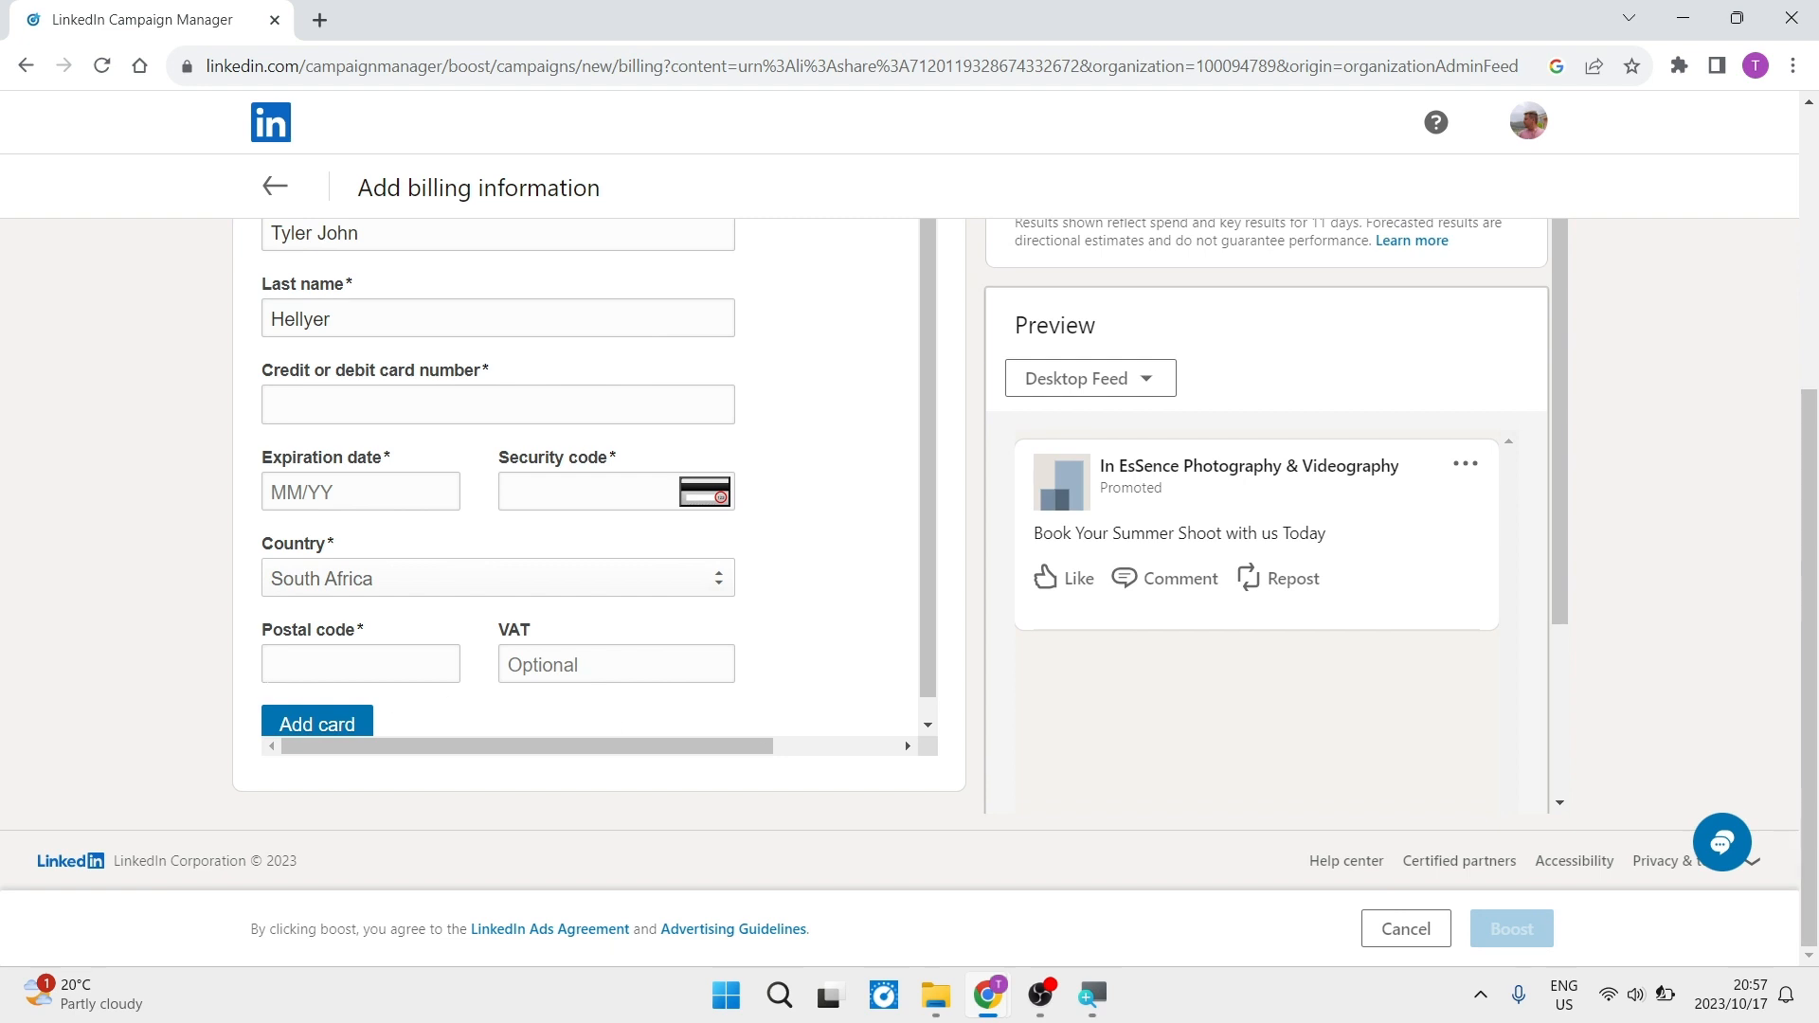
{"action": "scroll", "coordinate": [126, 616], "scroll_direction": "up", "scroll_amount": 5}
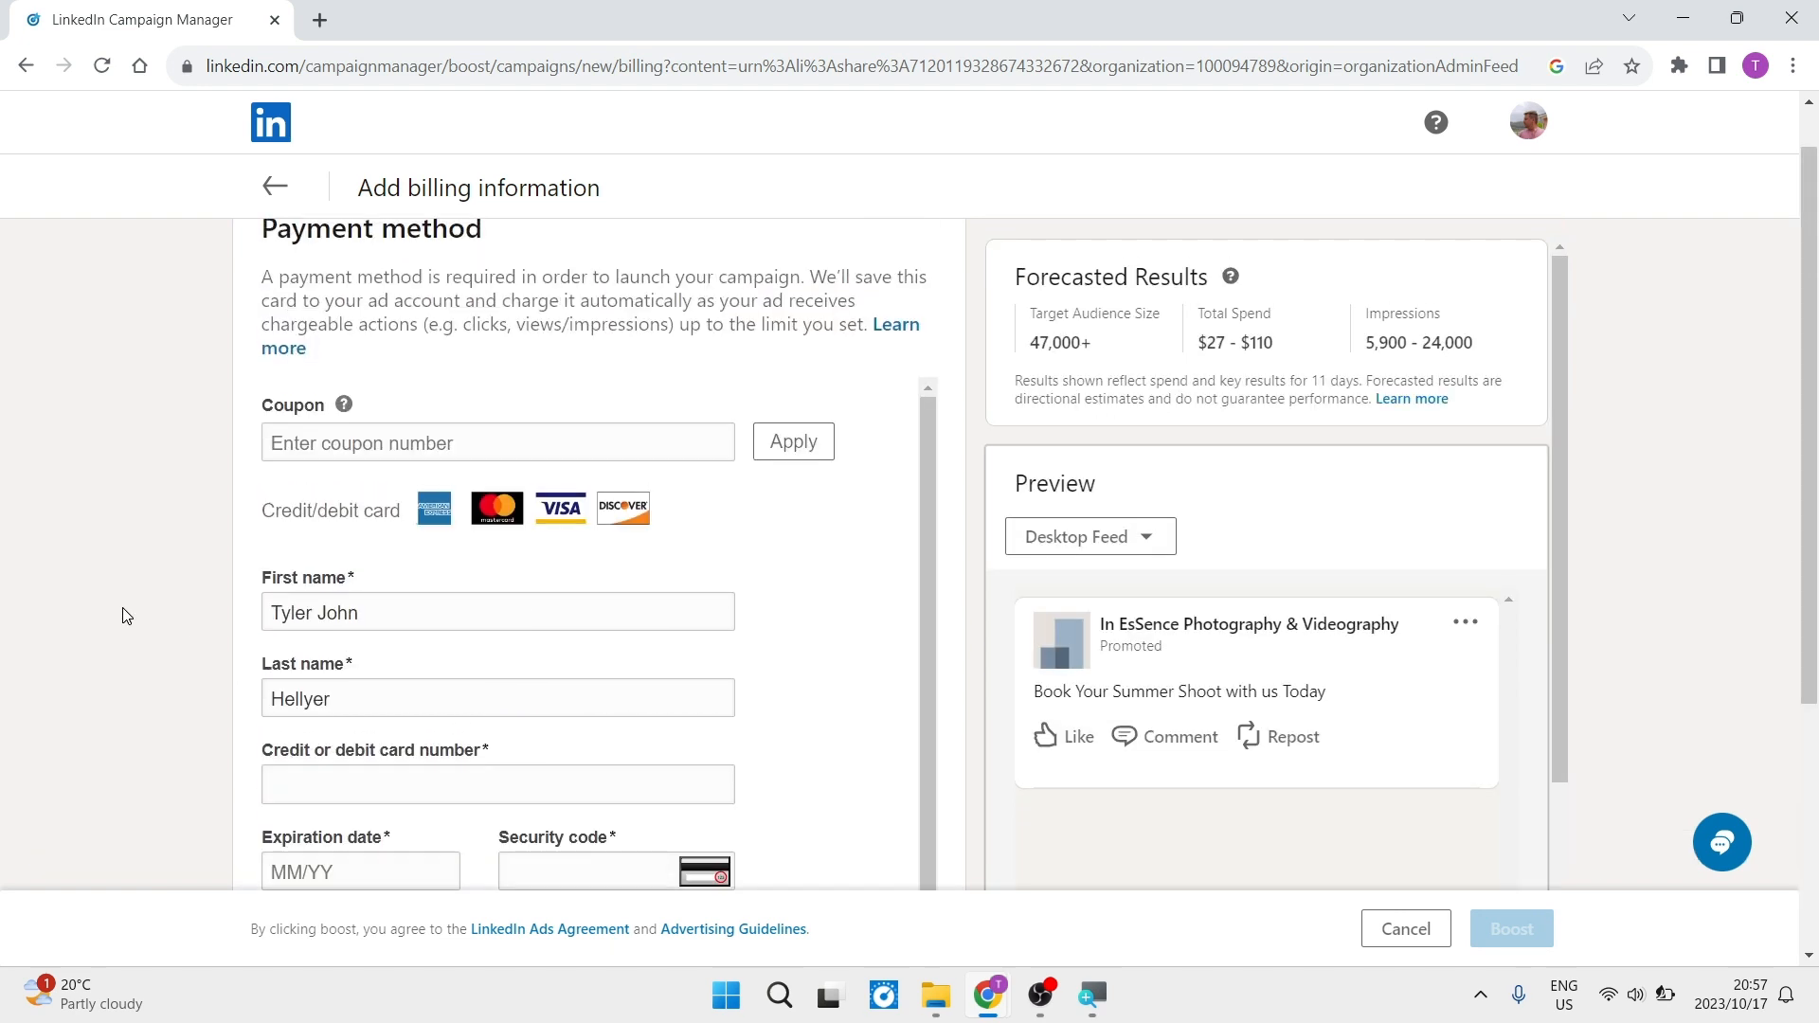
{"action": "scroll", "coordinate": [122, 608], "scroll_direction": "down", "scroll_amount": 2}
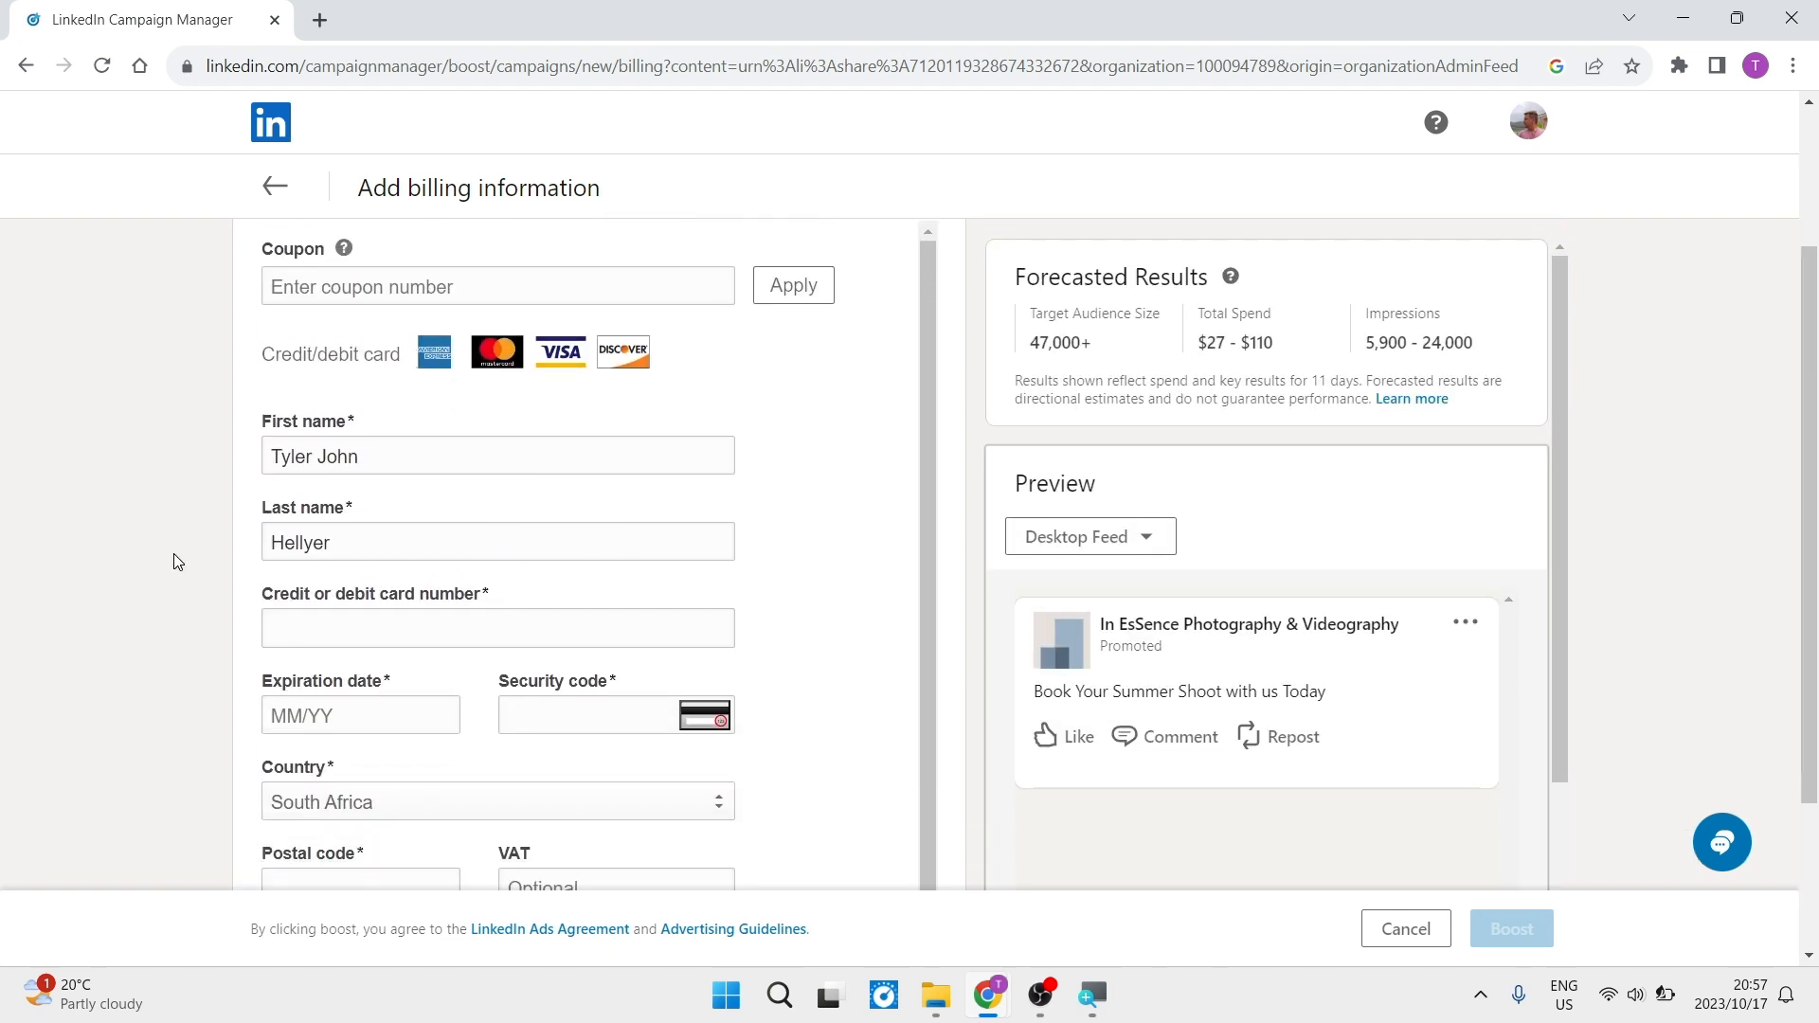
{"action": "scroll", "coordinate": [173, 559], "scroll_direction": "down", "scroll_amount": 3}
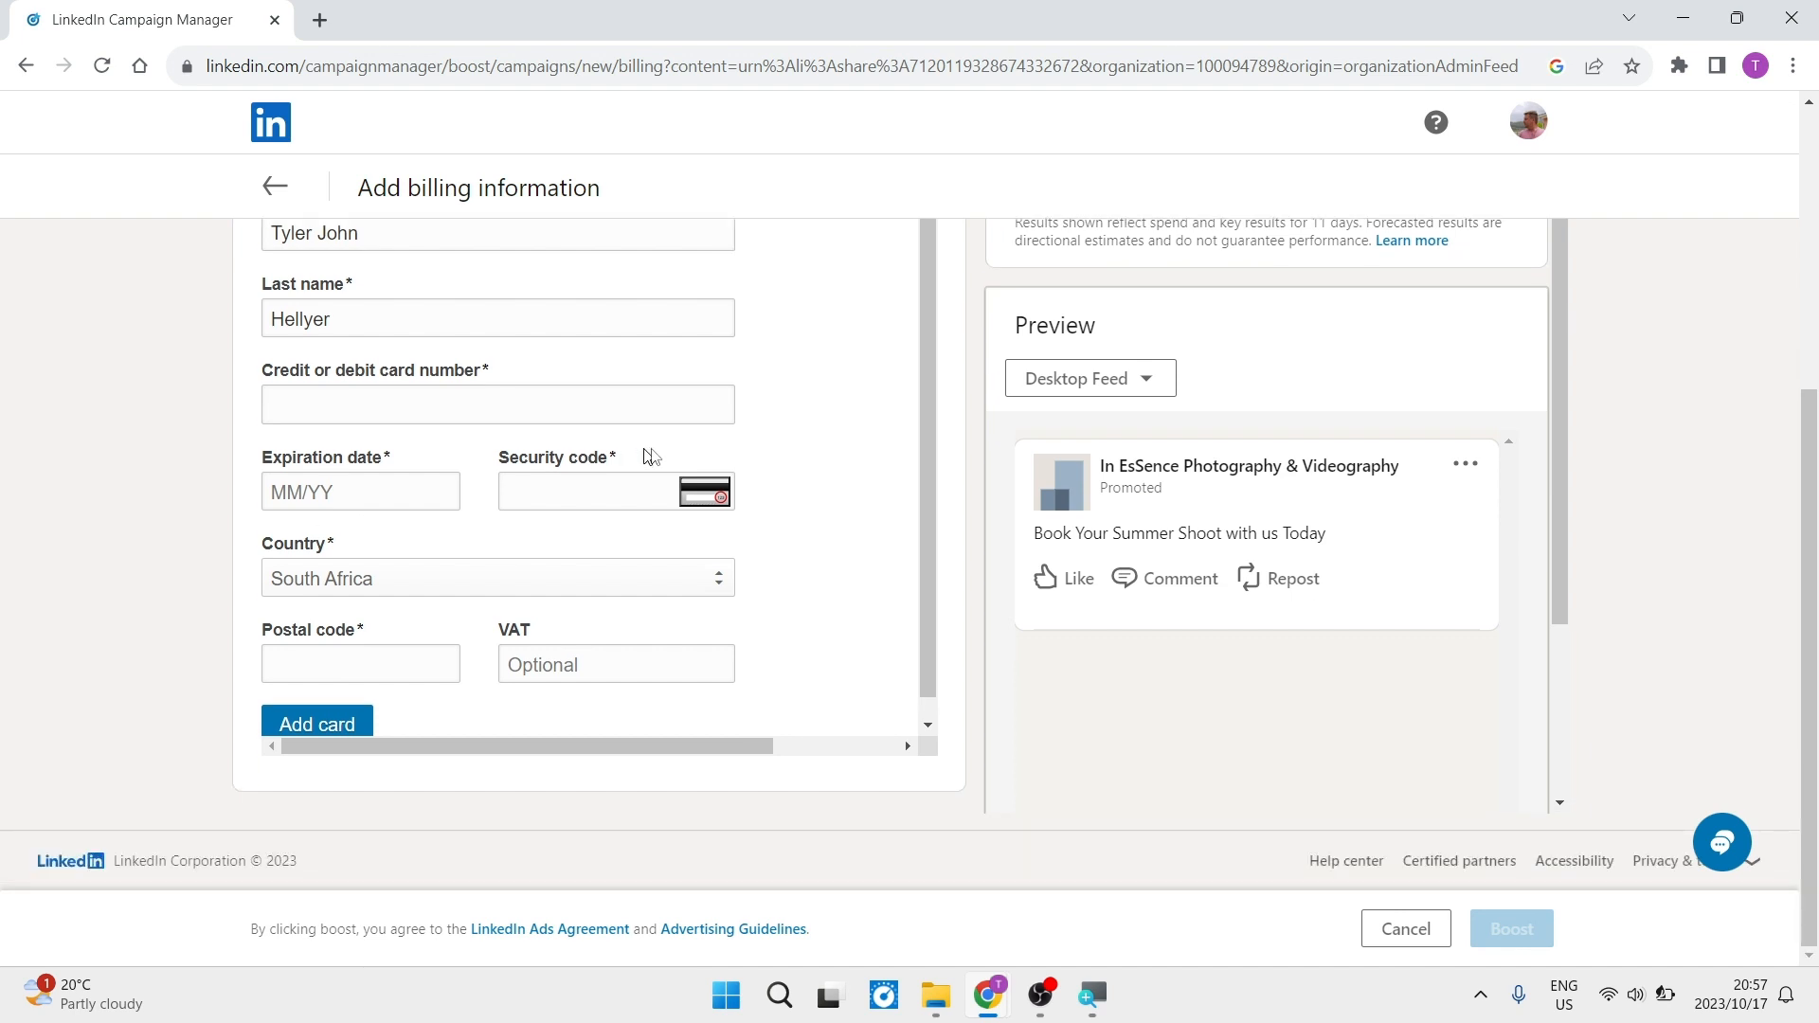
{"action": "scroll", "coordinate": [923, 428], "scroll_direction": "down", "scroll_amount": 1}
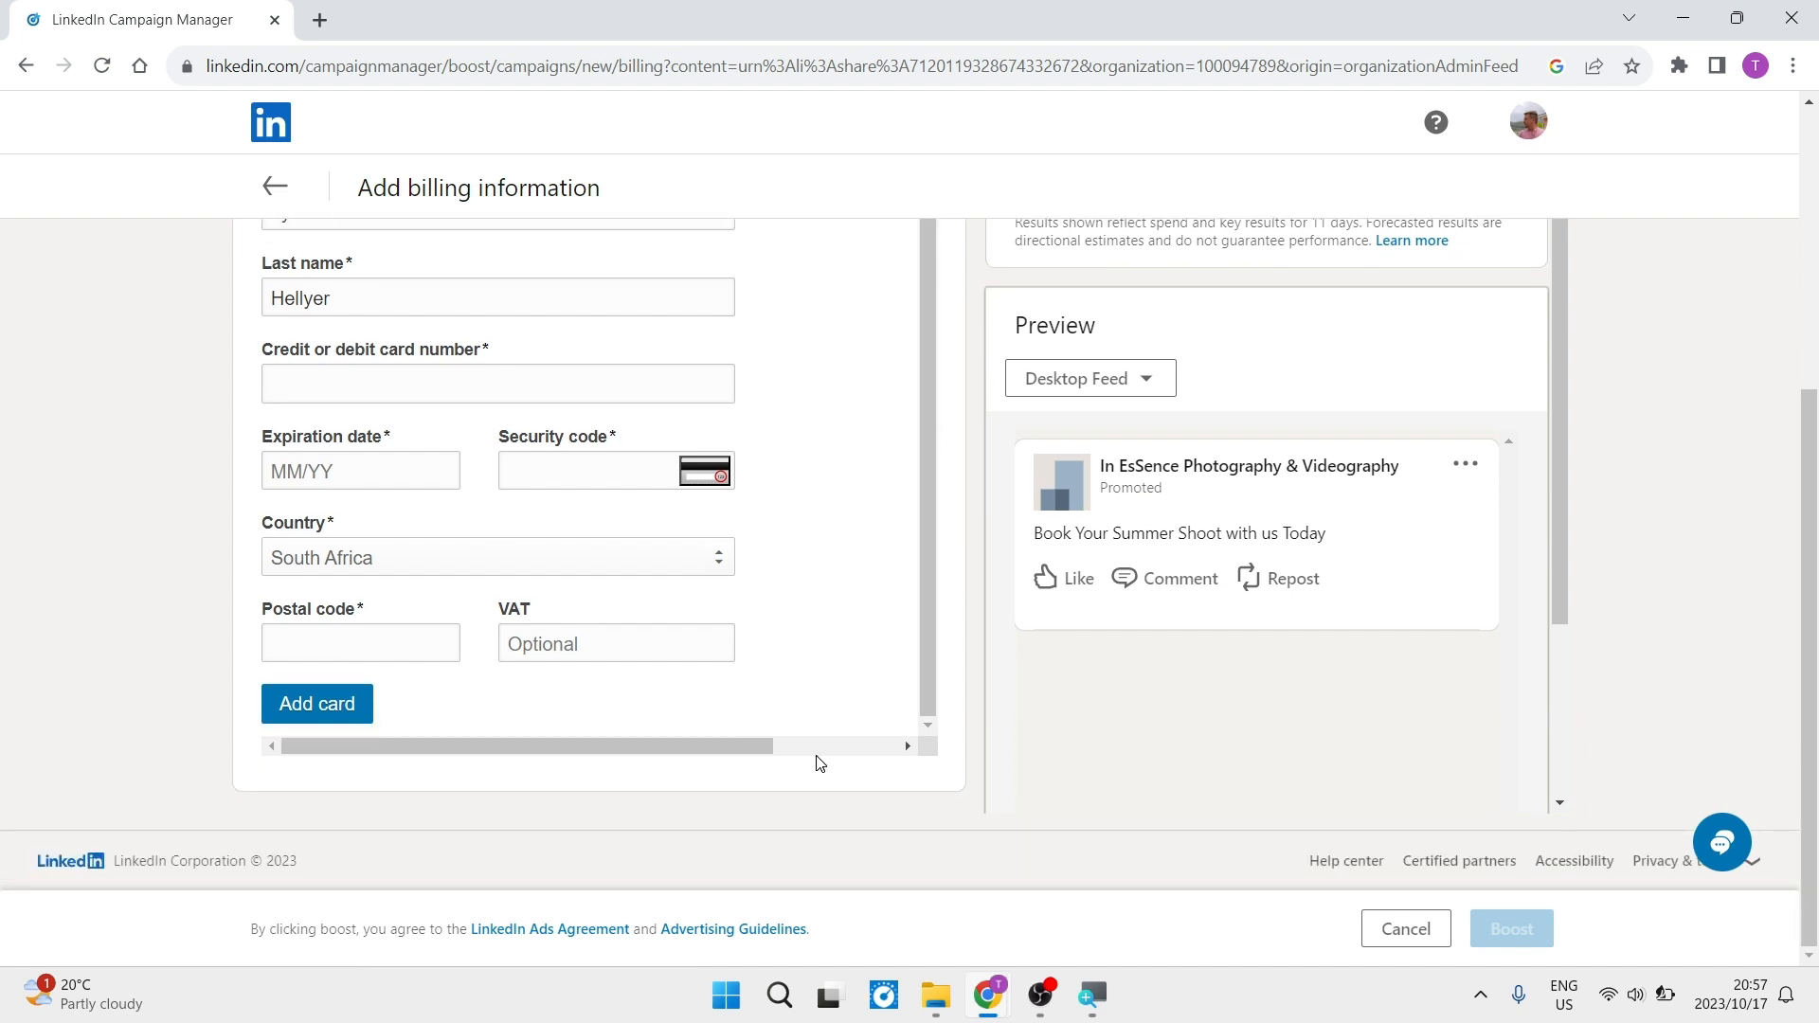